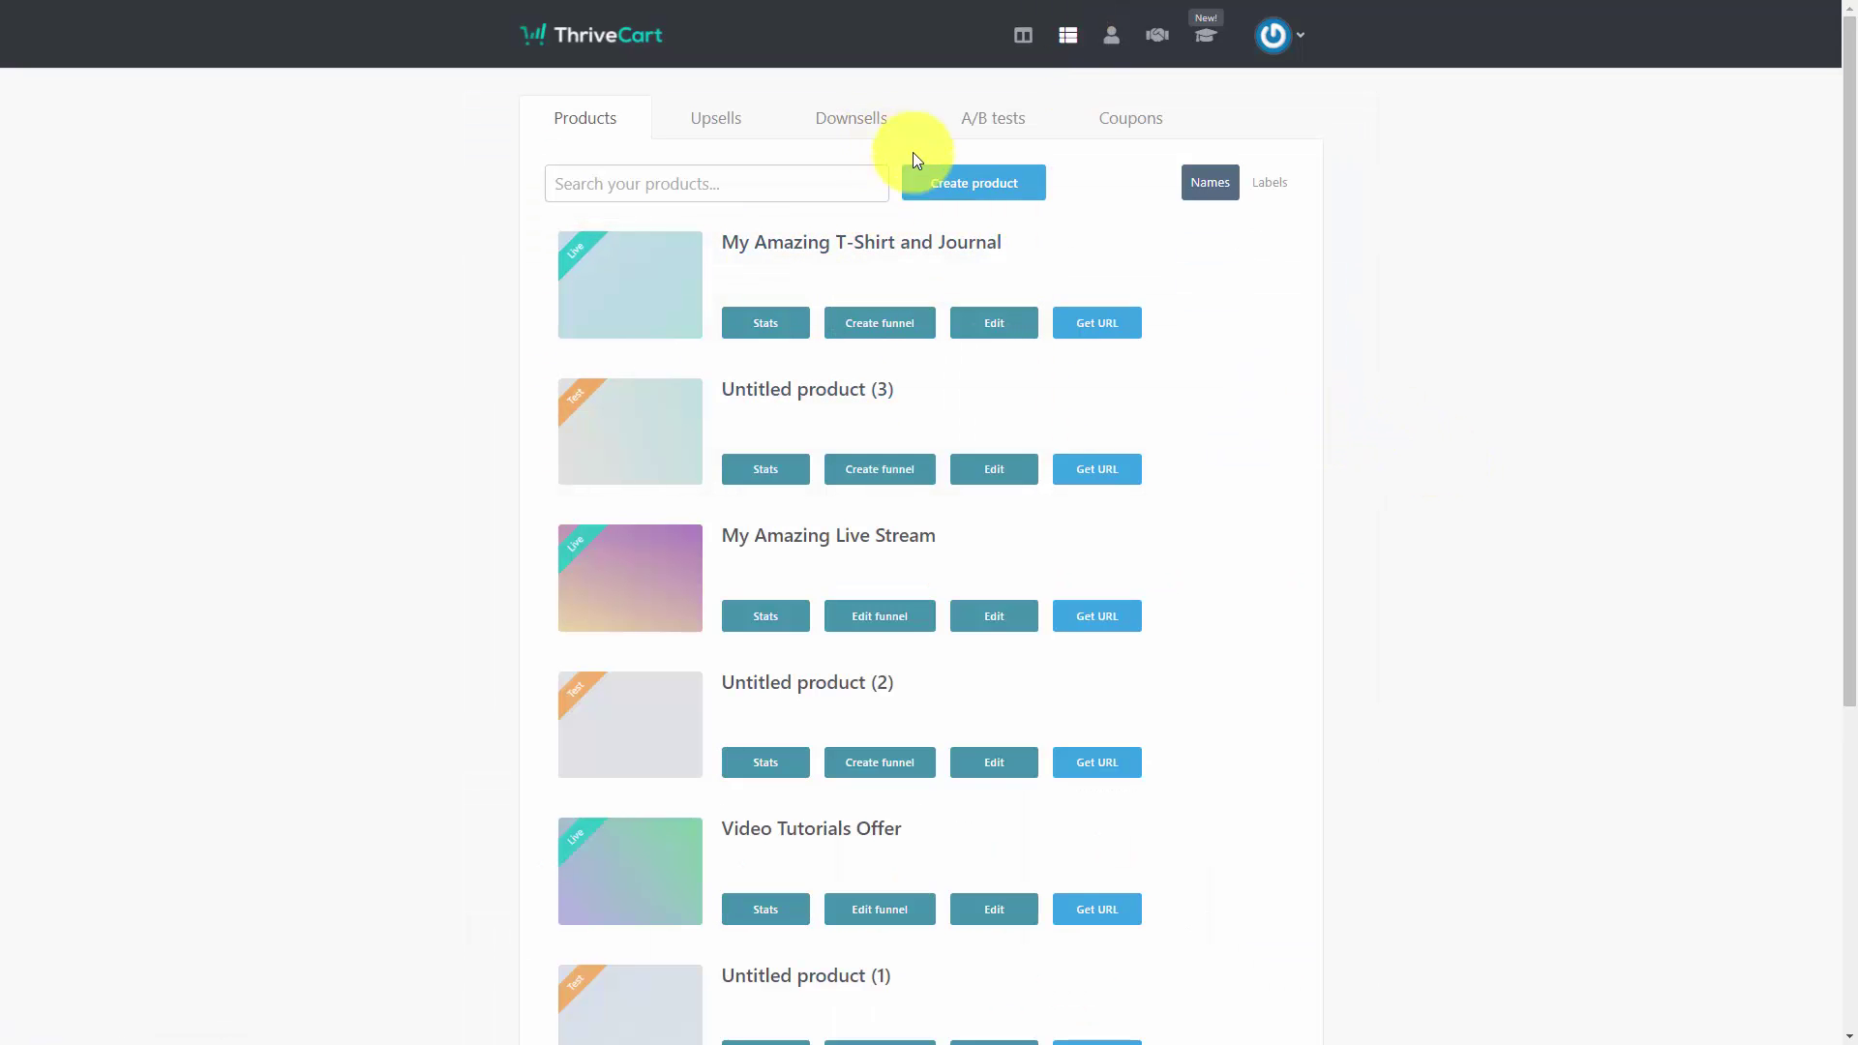
- Create a new product of the Digital type
{"action": "left_click", "coordinate": [973, 184]}
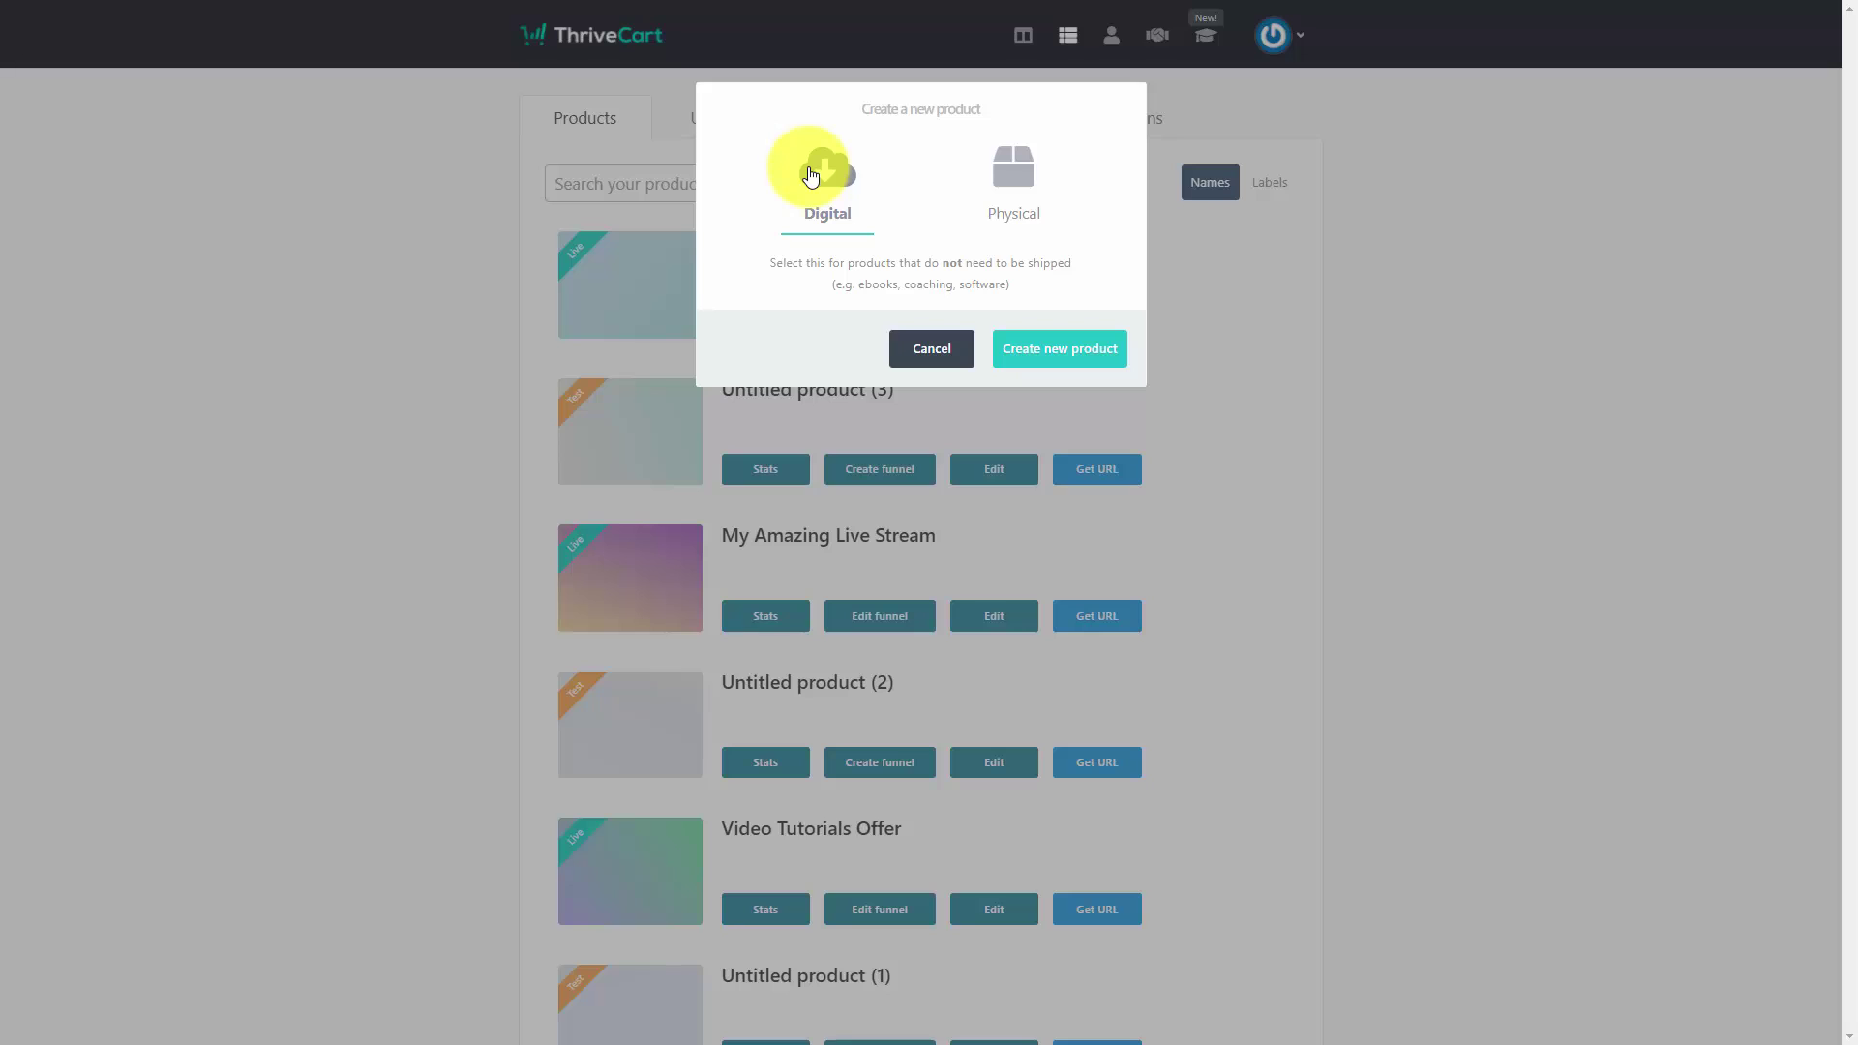
{"action": "left_click", "coordinate": [999, 167]}
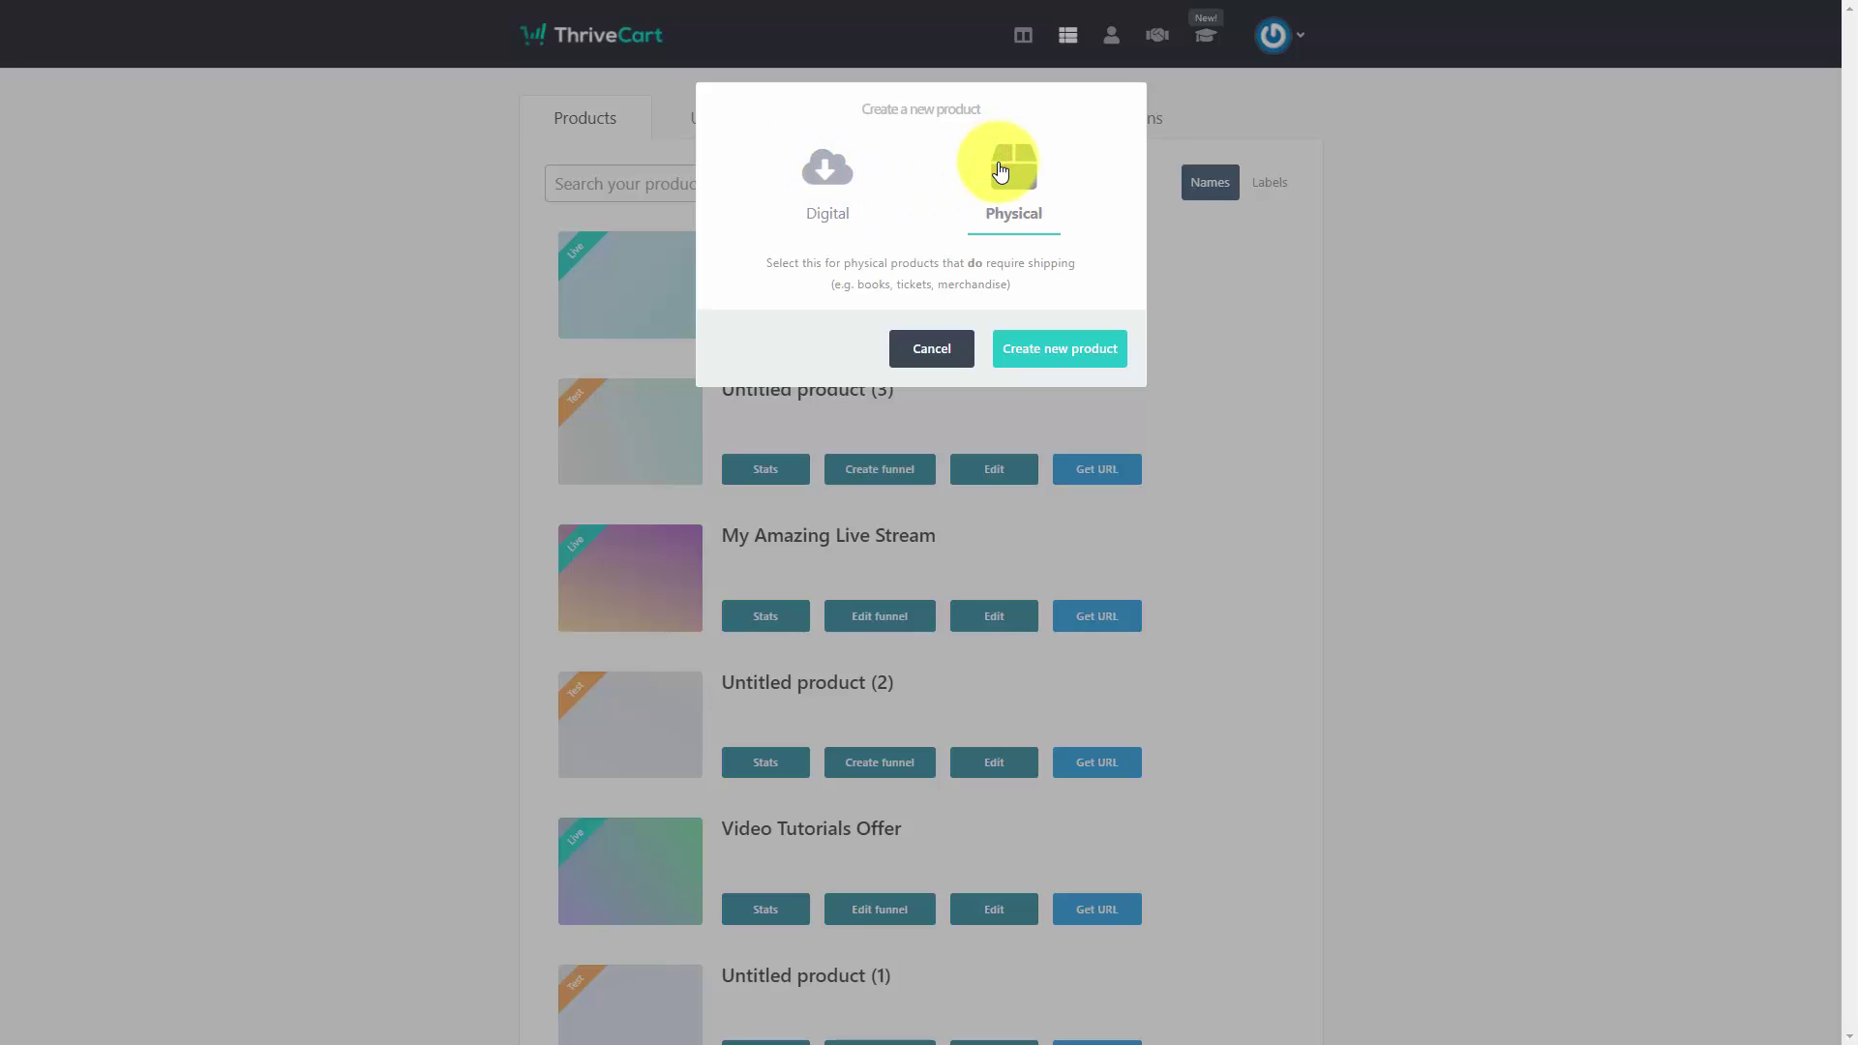
{"action": "left_click", "coordinate": [826, 173]}
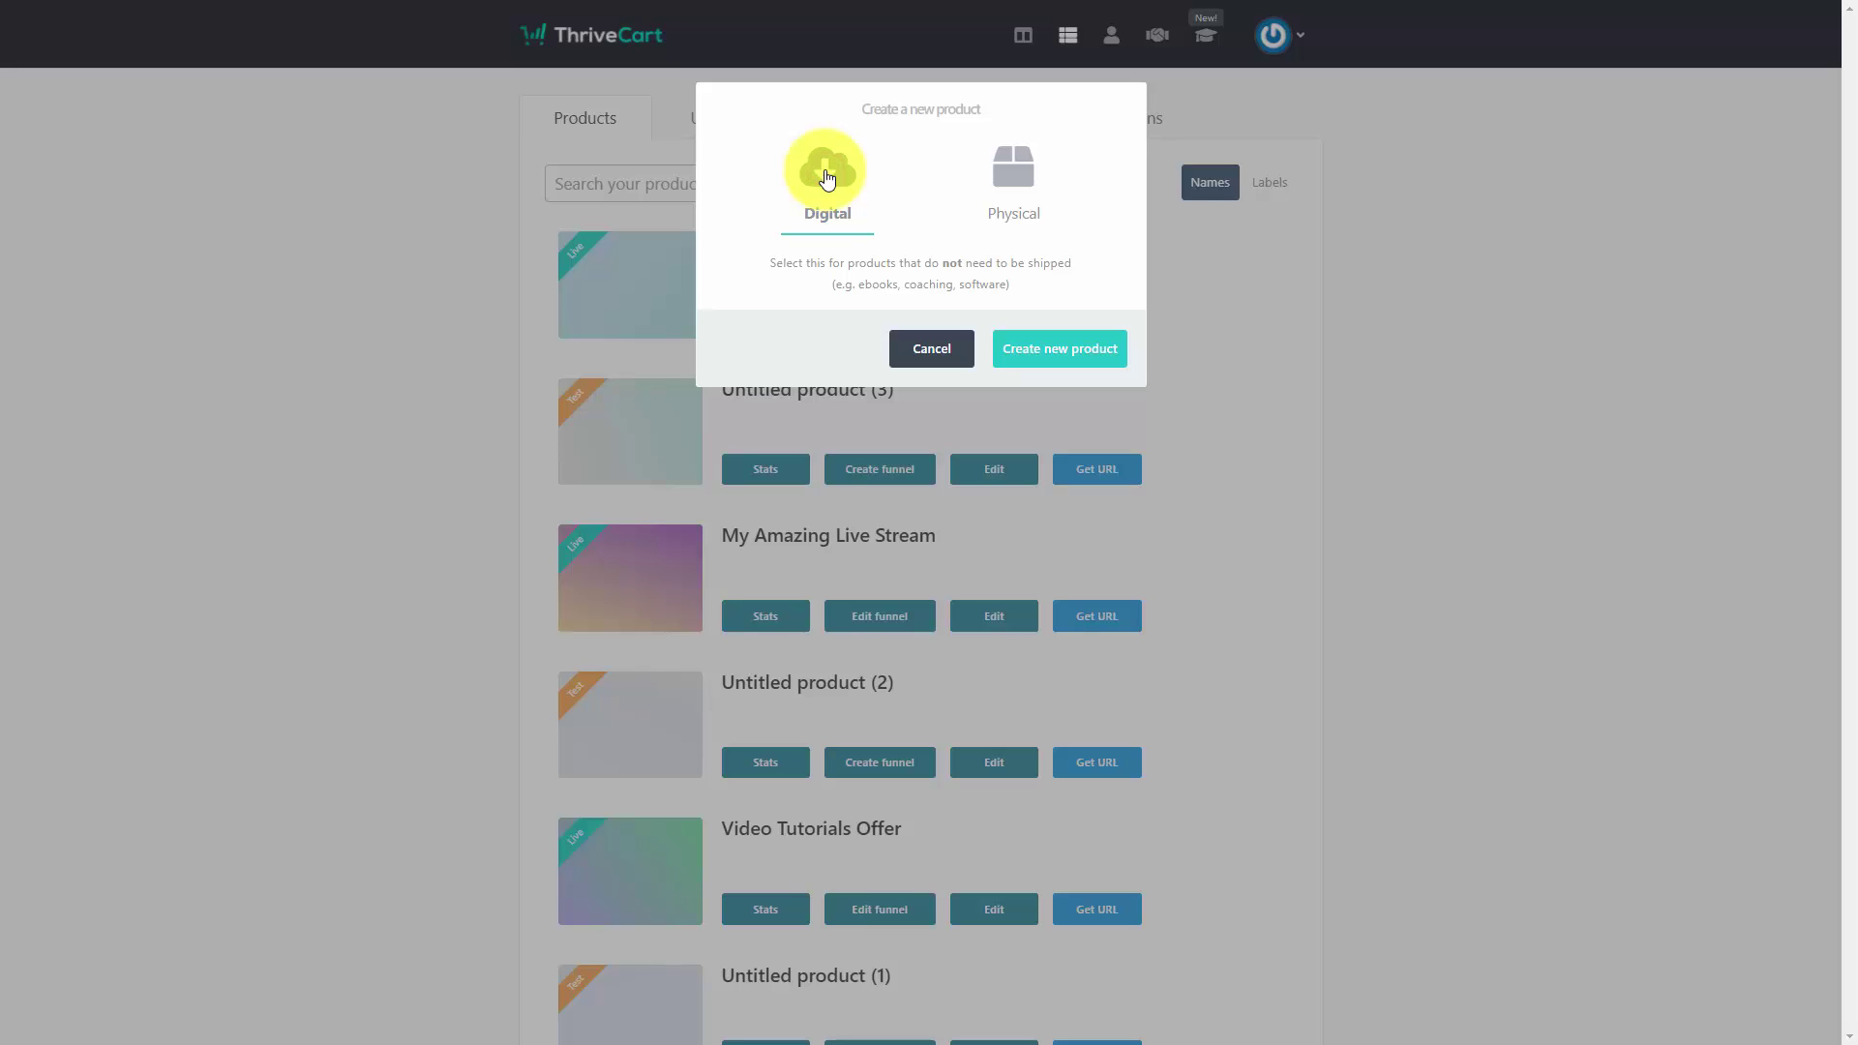
{"action": "left_click", "coordinate": [1041, 359]}
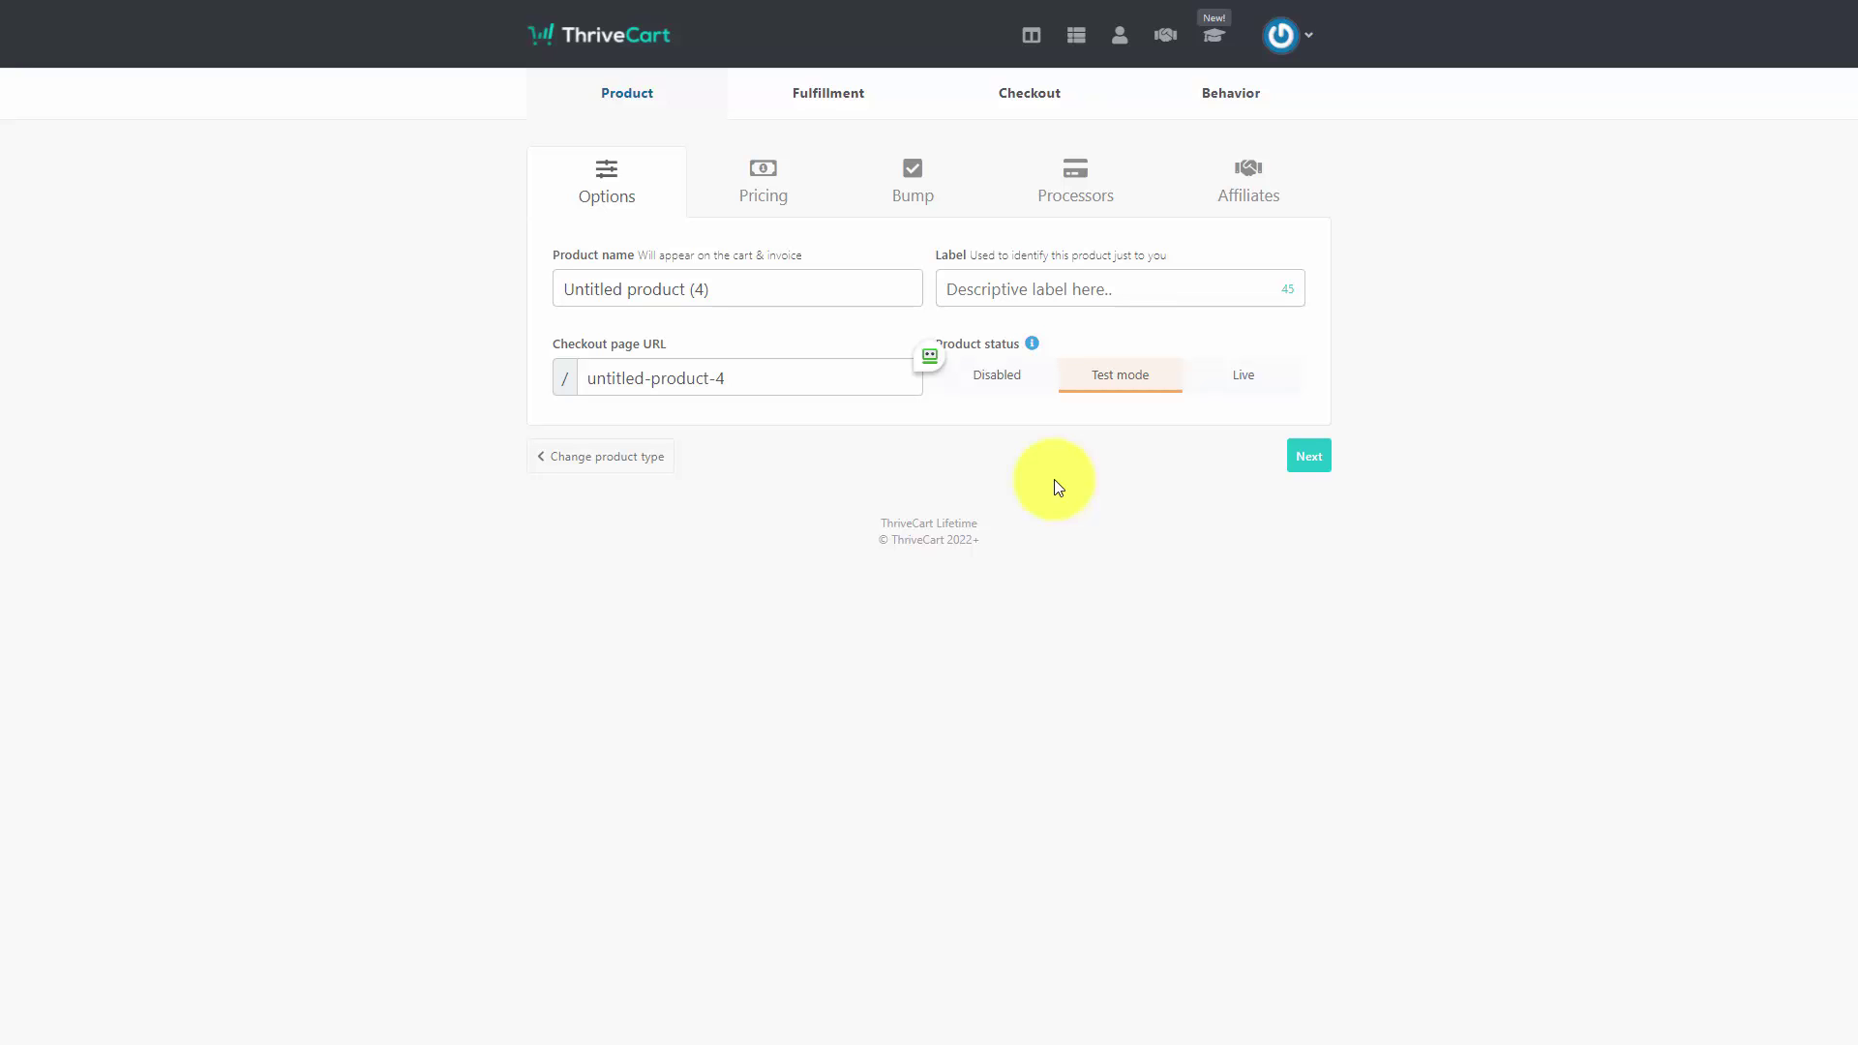
- Name the product "Video Tutorials Product" and shorten its checkout page URL to "vtp"
{"action": "left_click", "coordinate": [594, 272]}
{"action": "key", "text": "ctrl+a"}
{"action": "type", "text": "Video Tutorials Product"}
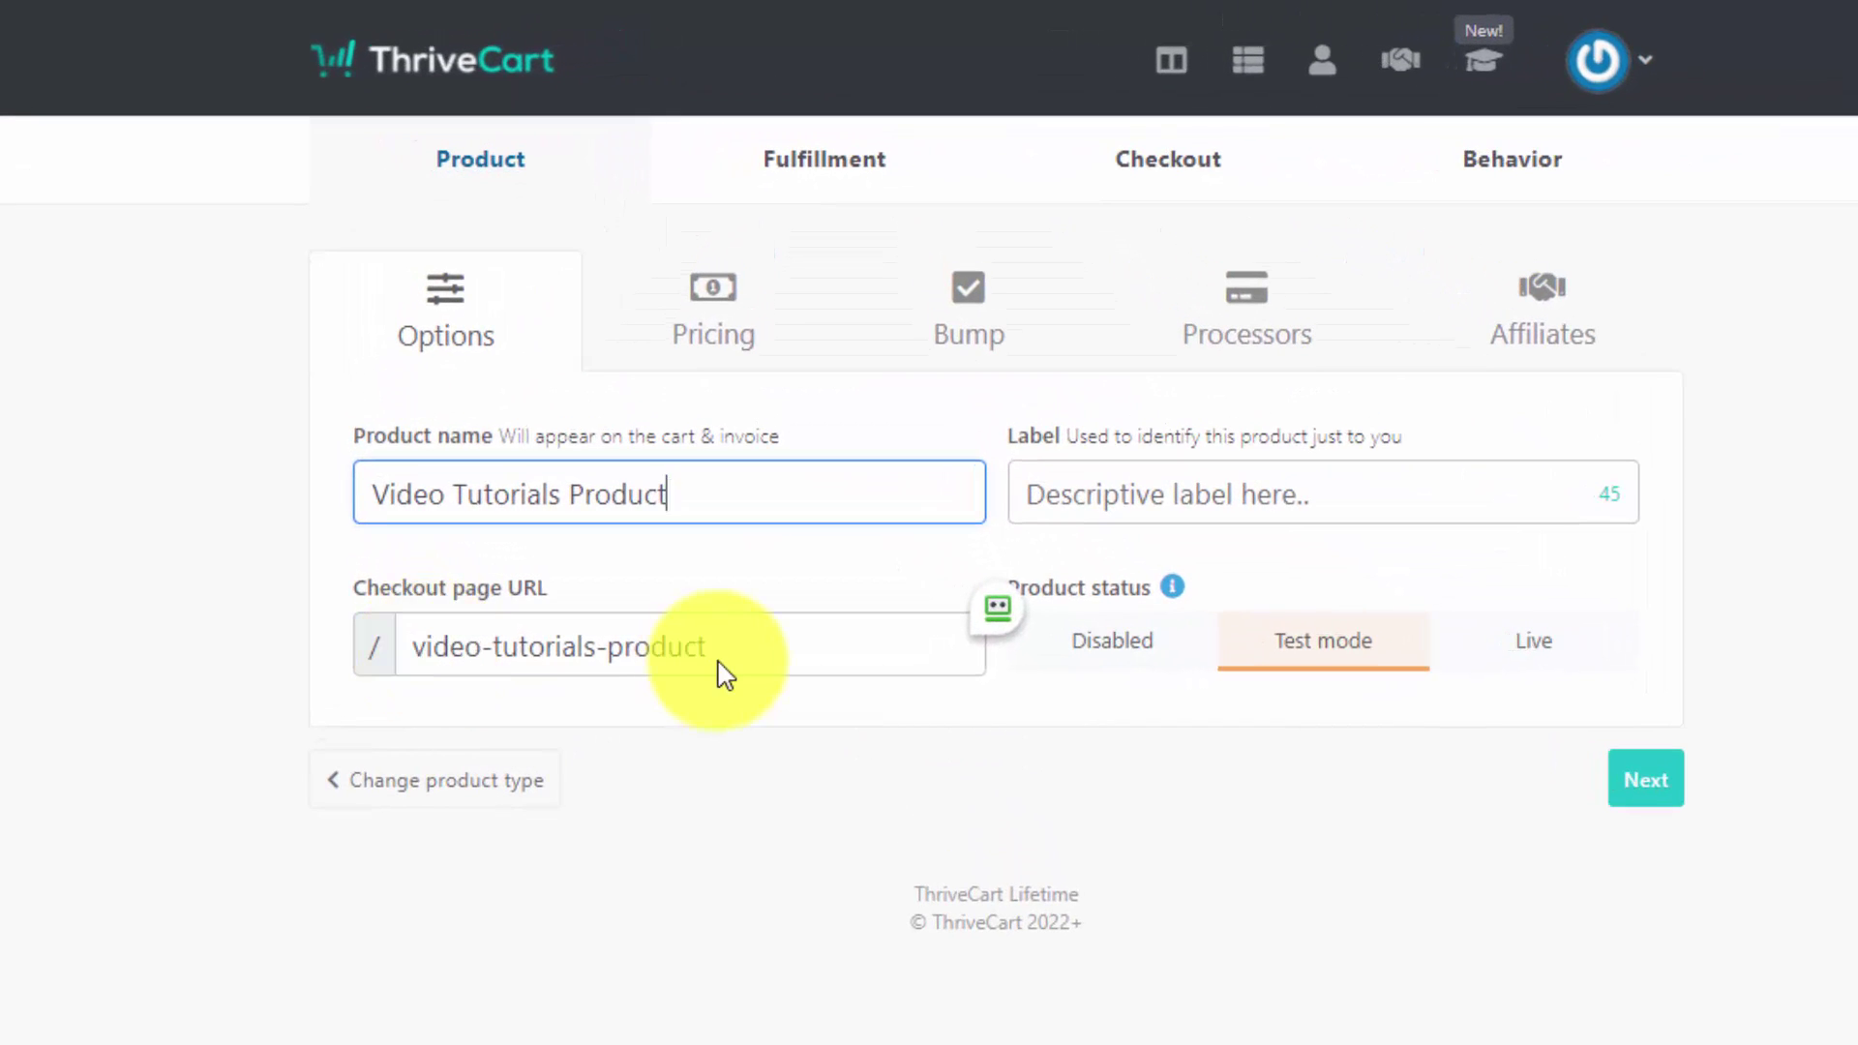
{"action": "left_click", "coordinate": [716, 660]}
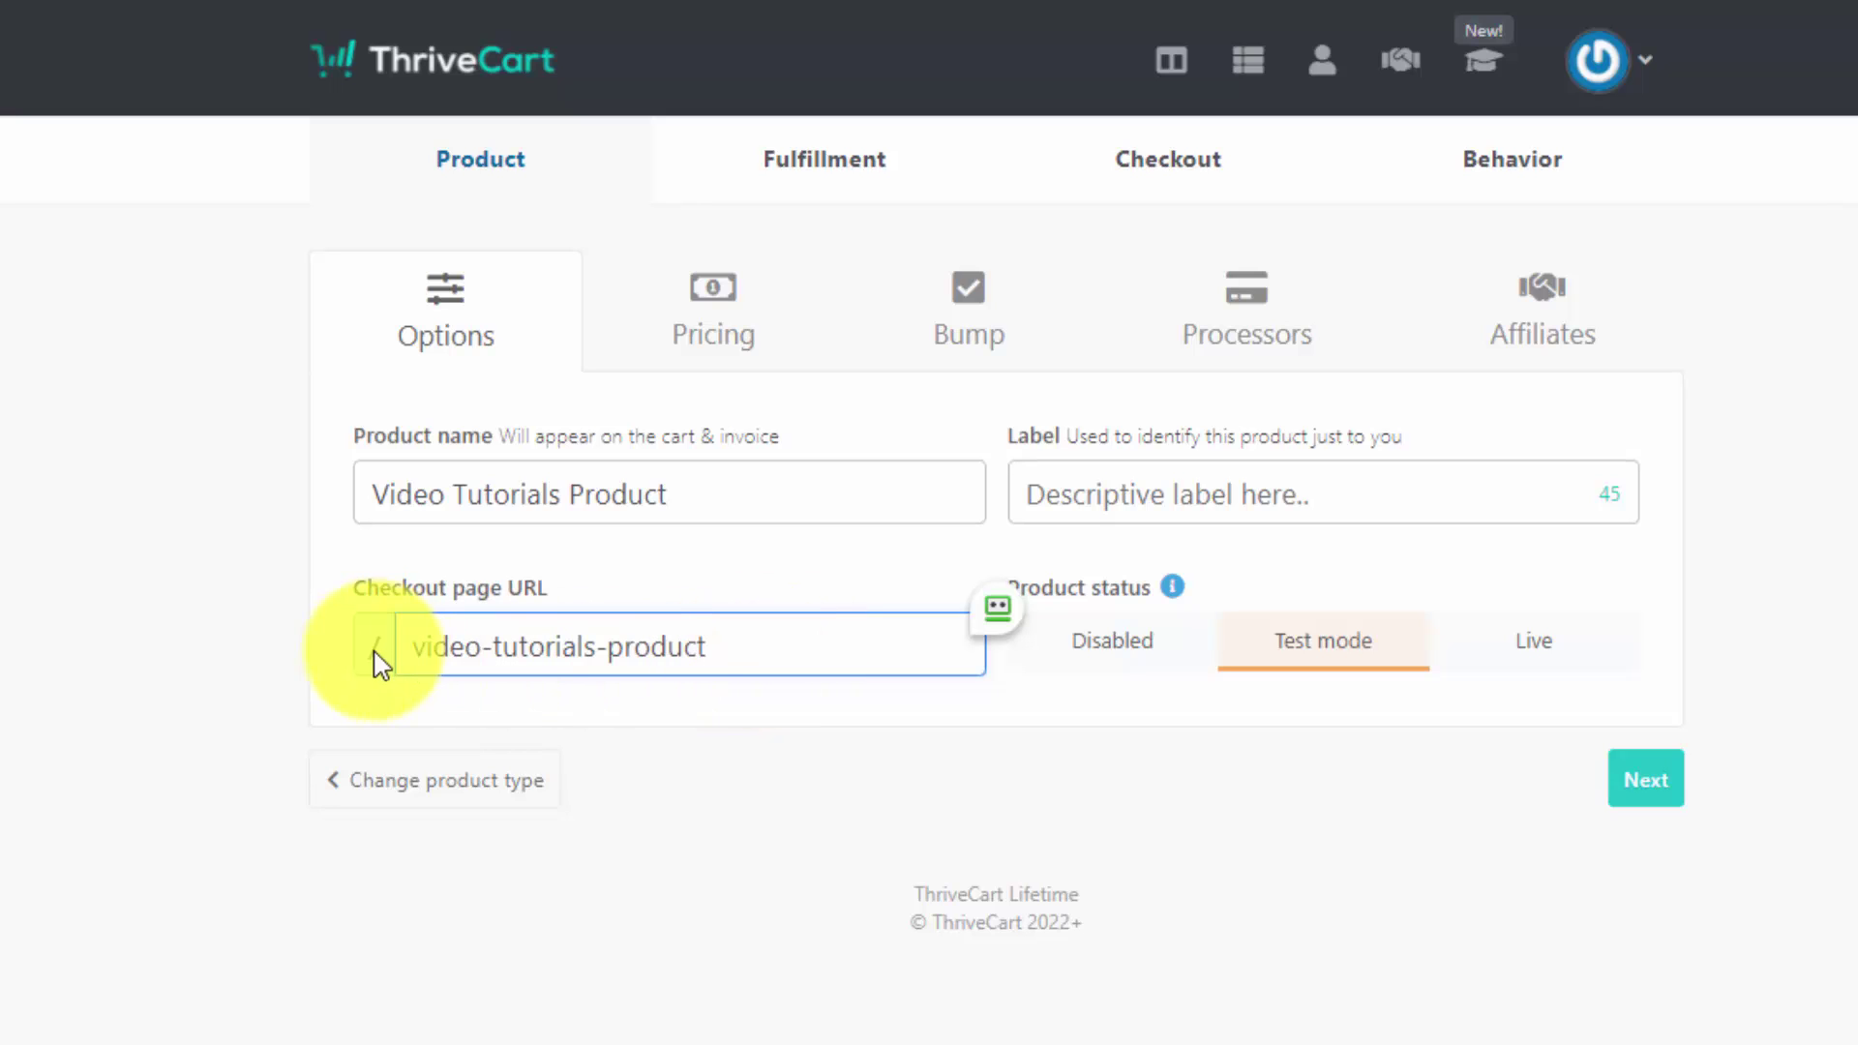
{"action": "left_click", "coordinate": [763, 662]}
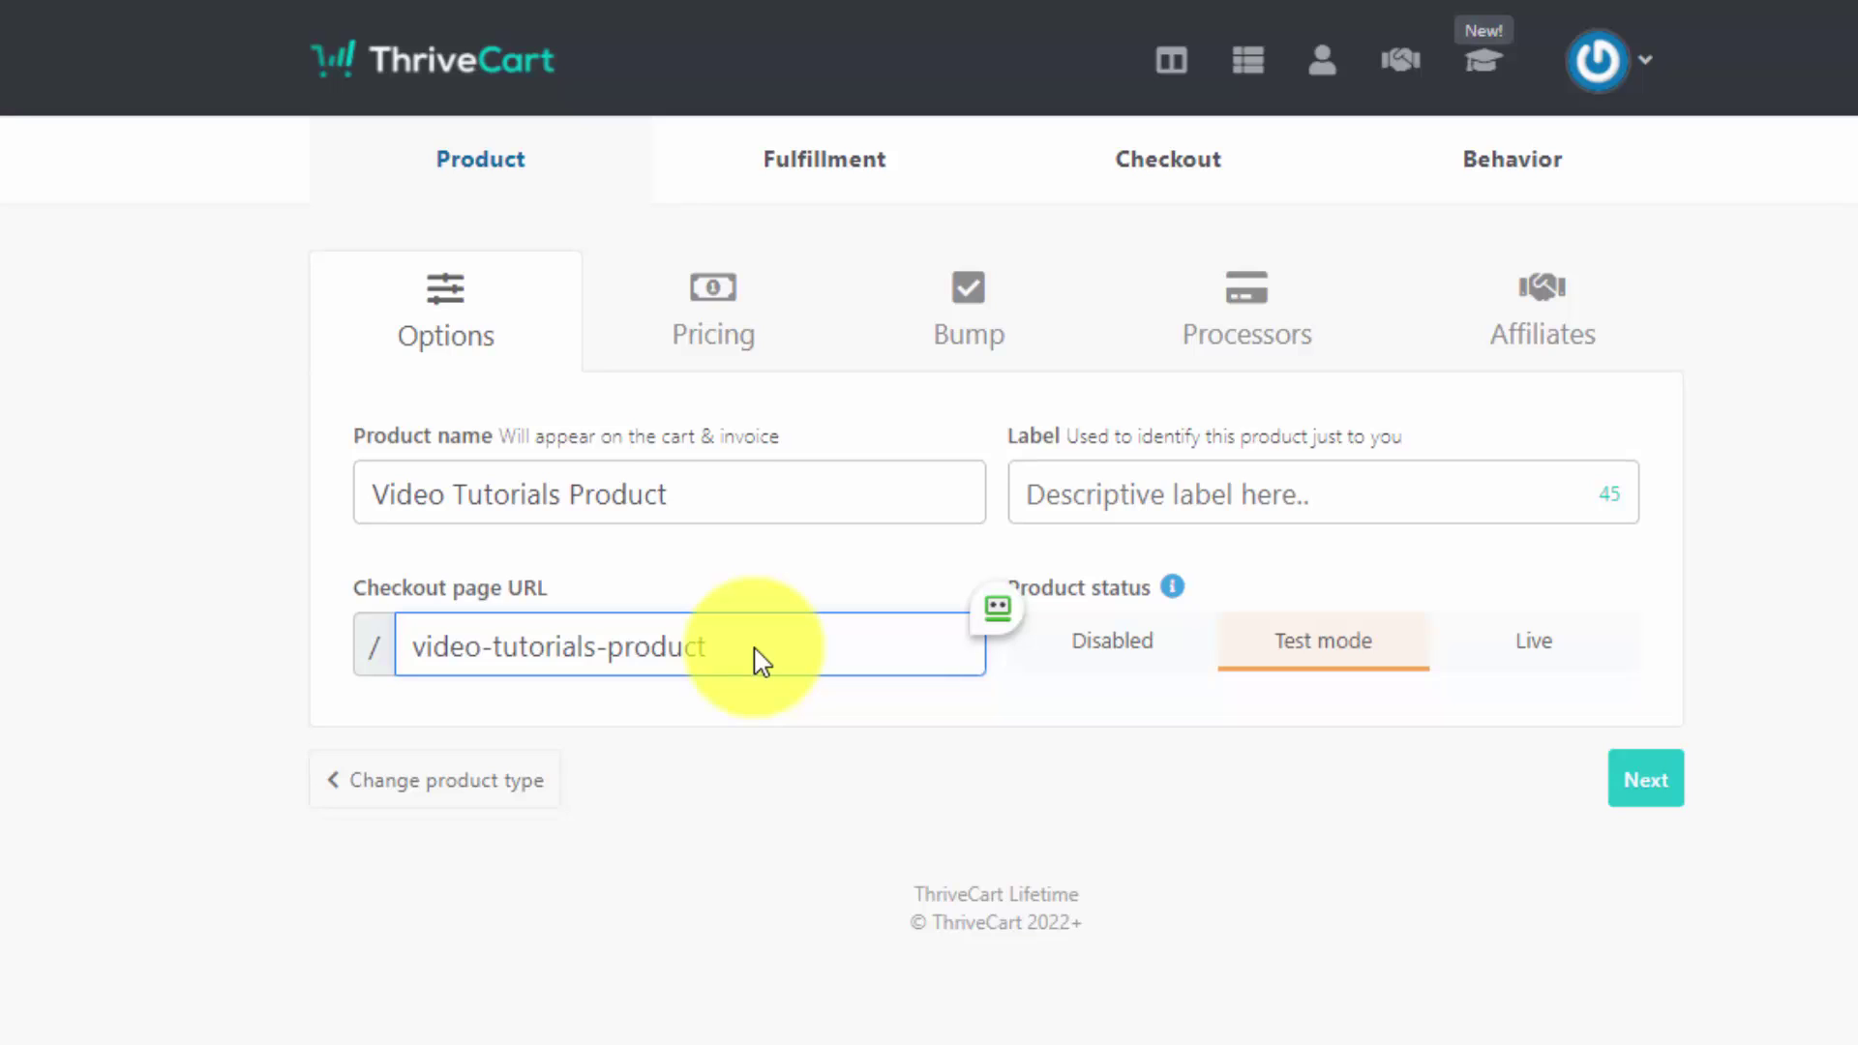
{"action": "key", "text": "ctrl+a"}
{"action": "type", "text": "vtp"}
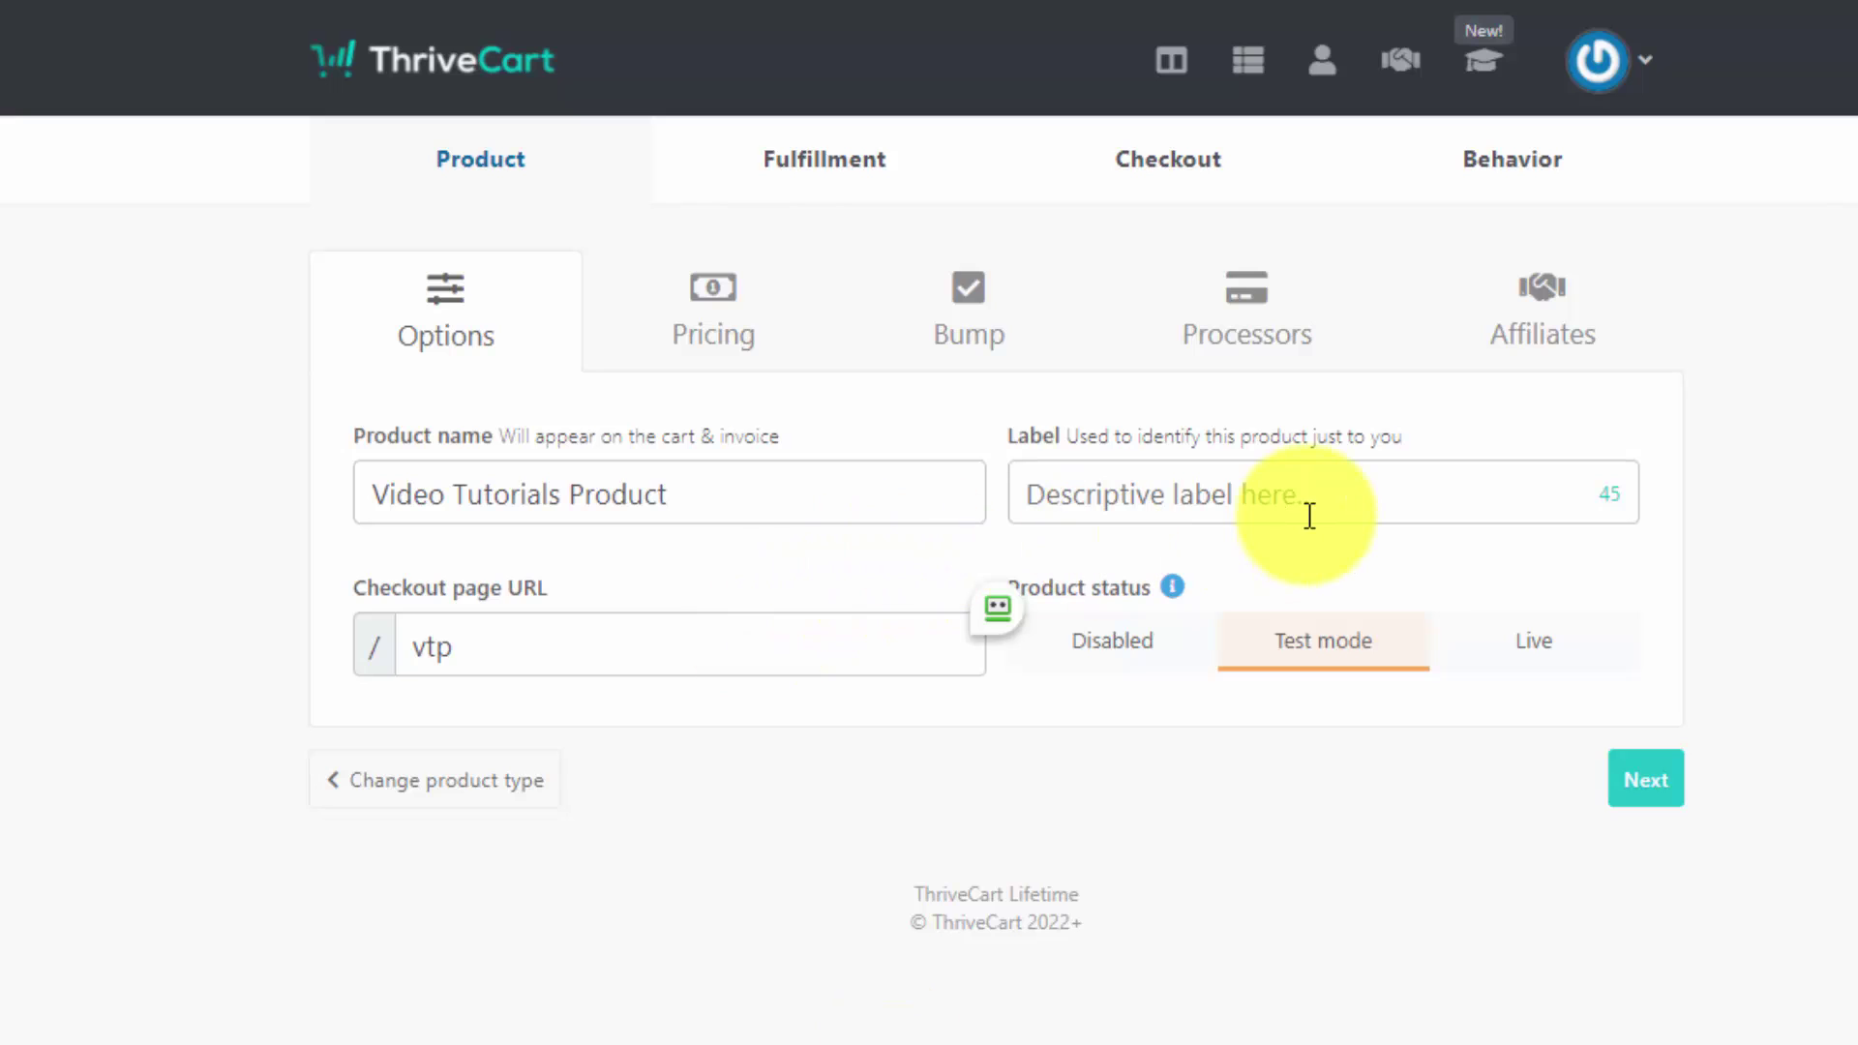
- Label the product "High Ticket Product #1", keep it in test mode, and continue to its pricing settings
{"action": "left_click", "coordinate": [1115, 486]}
{"action": "type", "text": "High Ticket Product #1"}
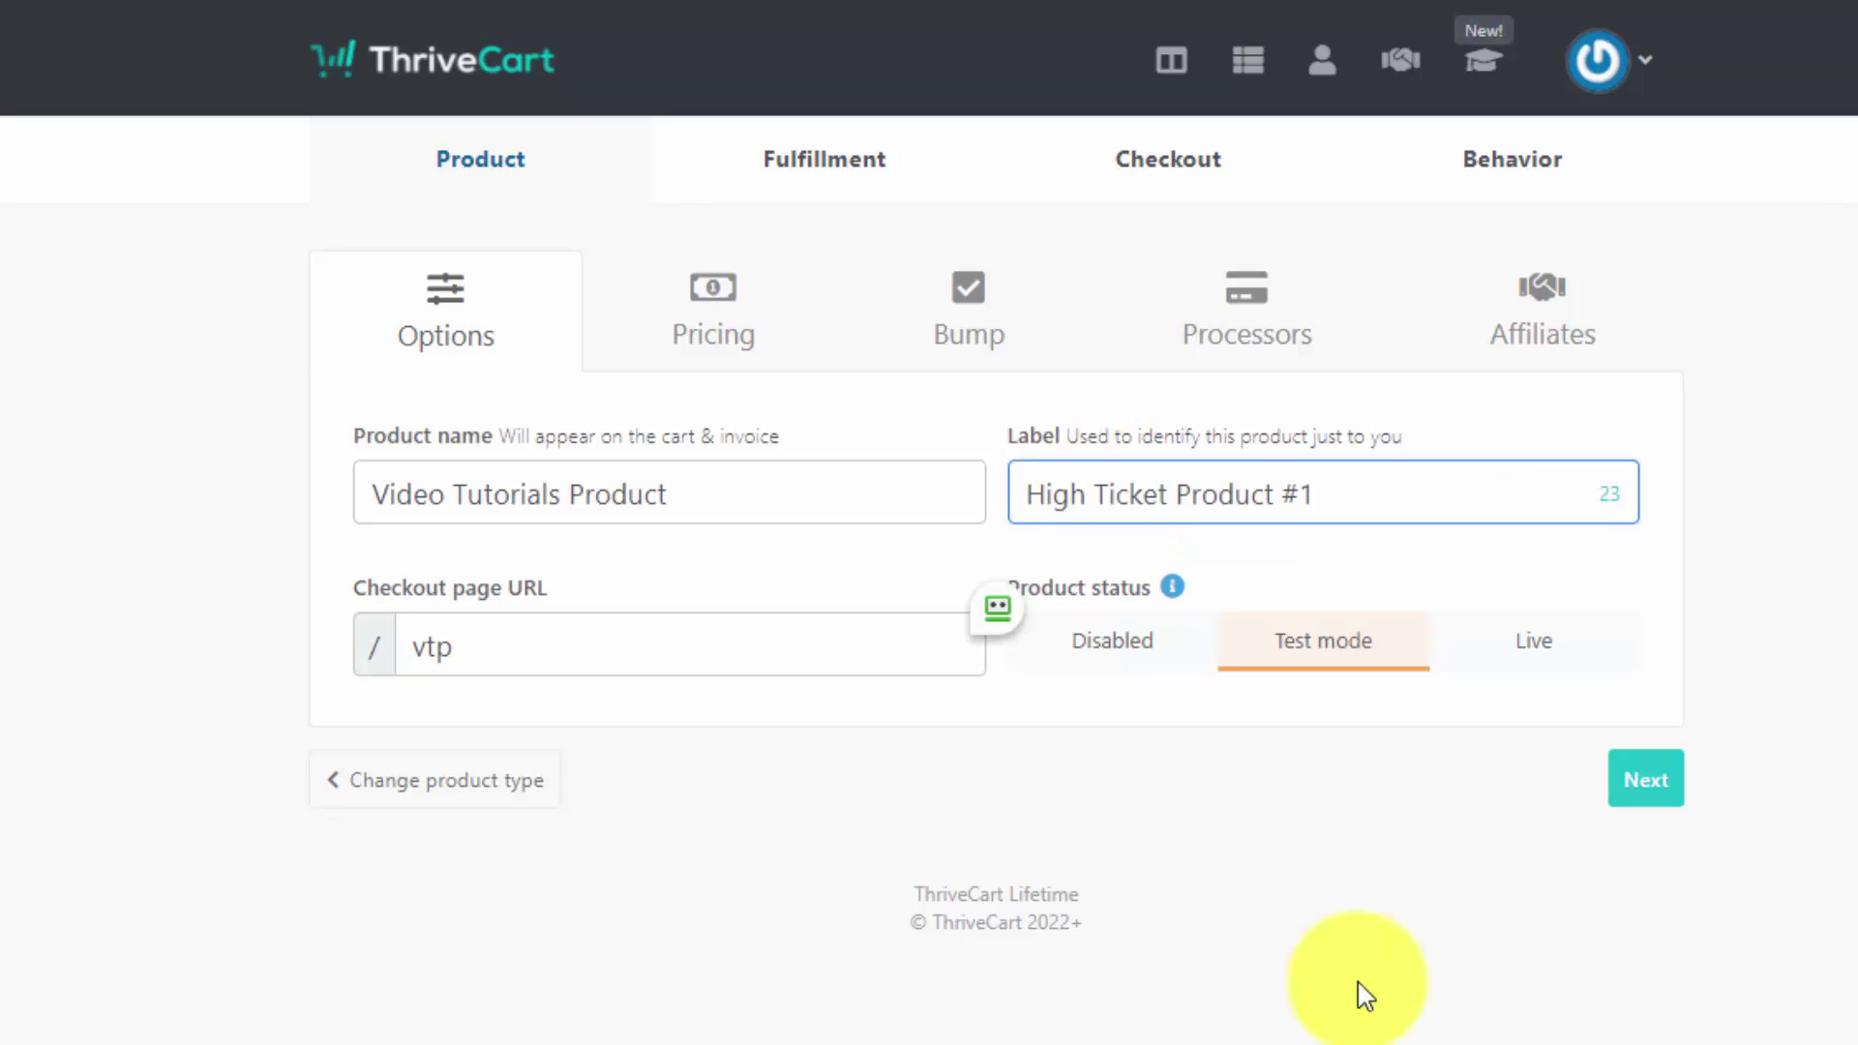
{"action": "mouse_move", "coordinate": [1179, 599]}
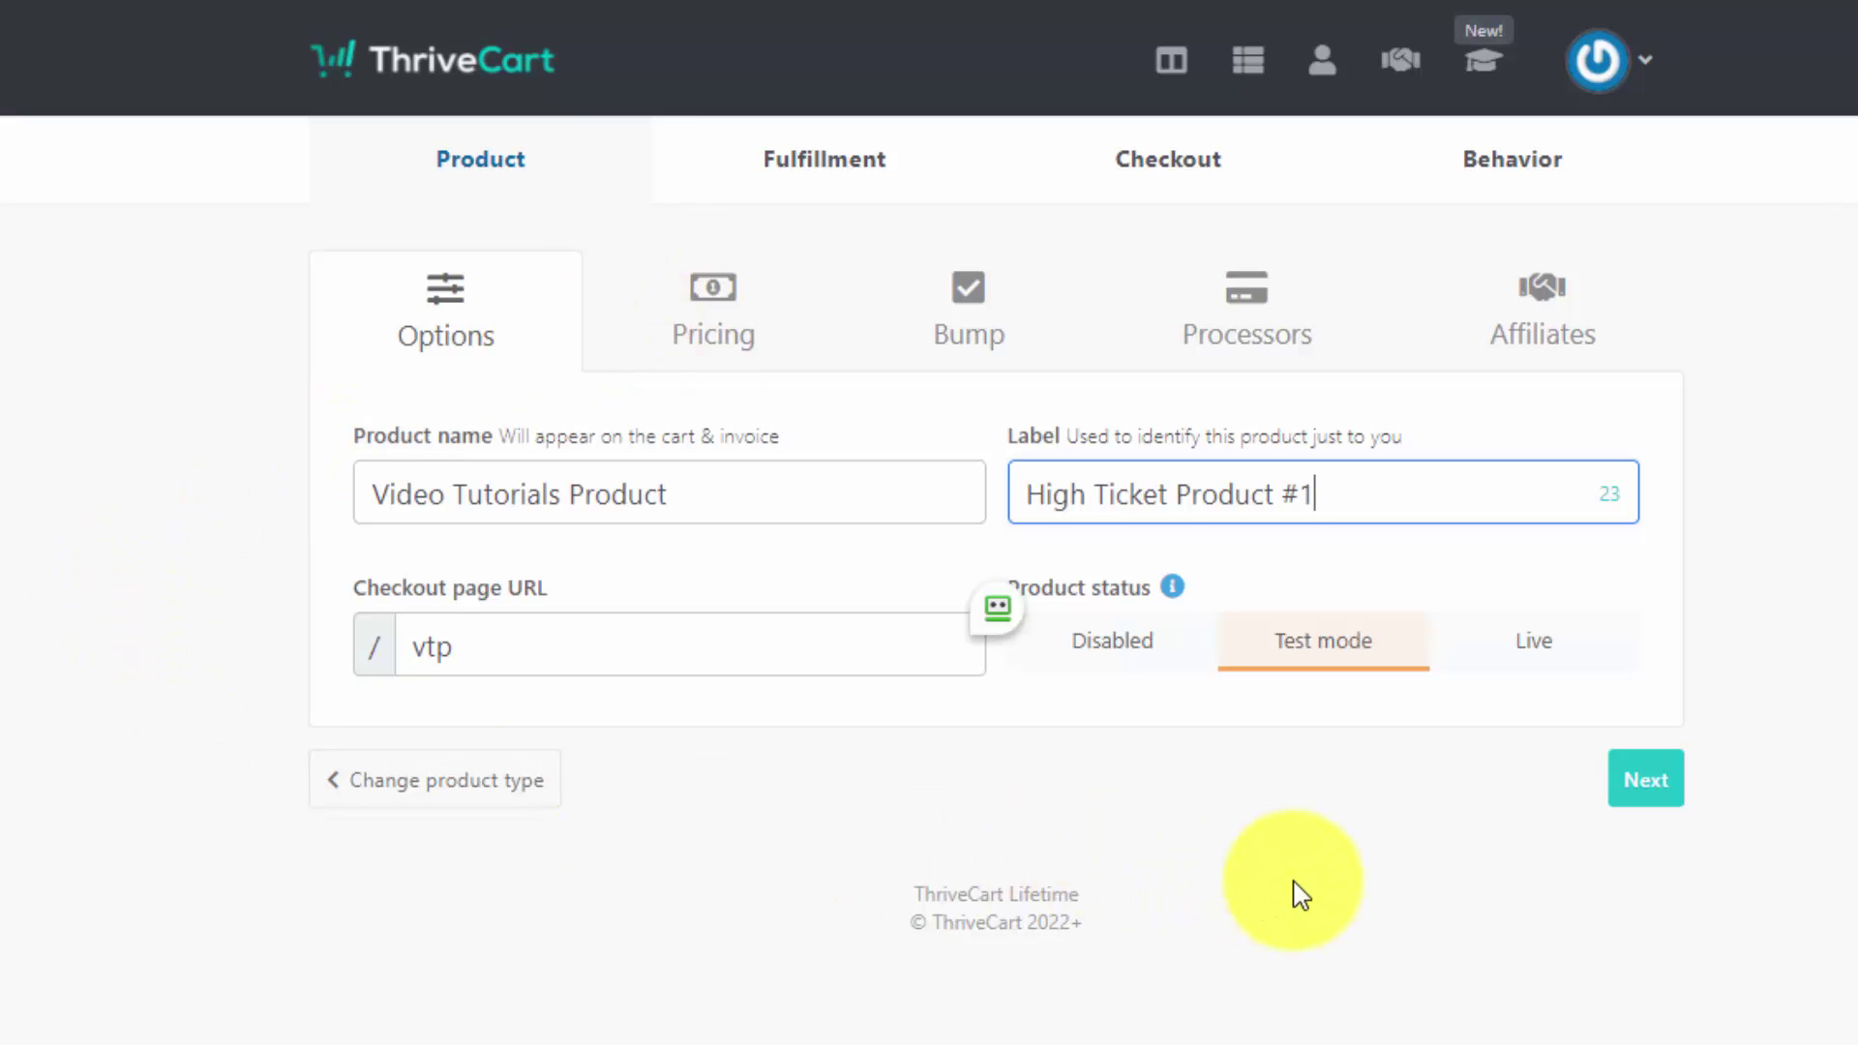
{"action": "left_click", "coordinate": [1645, 780]}
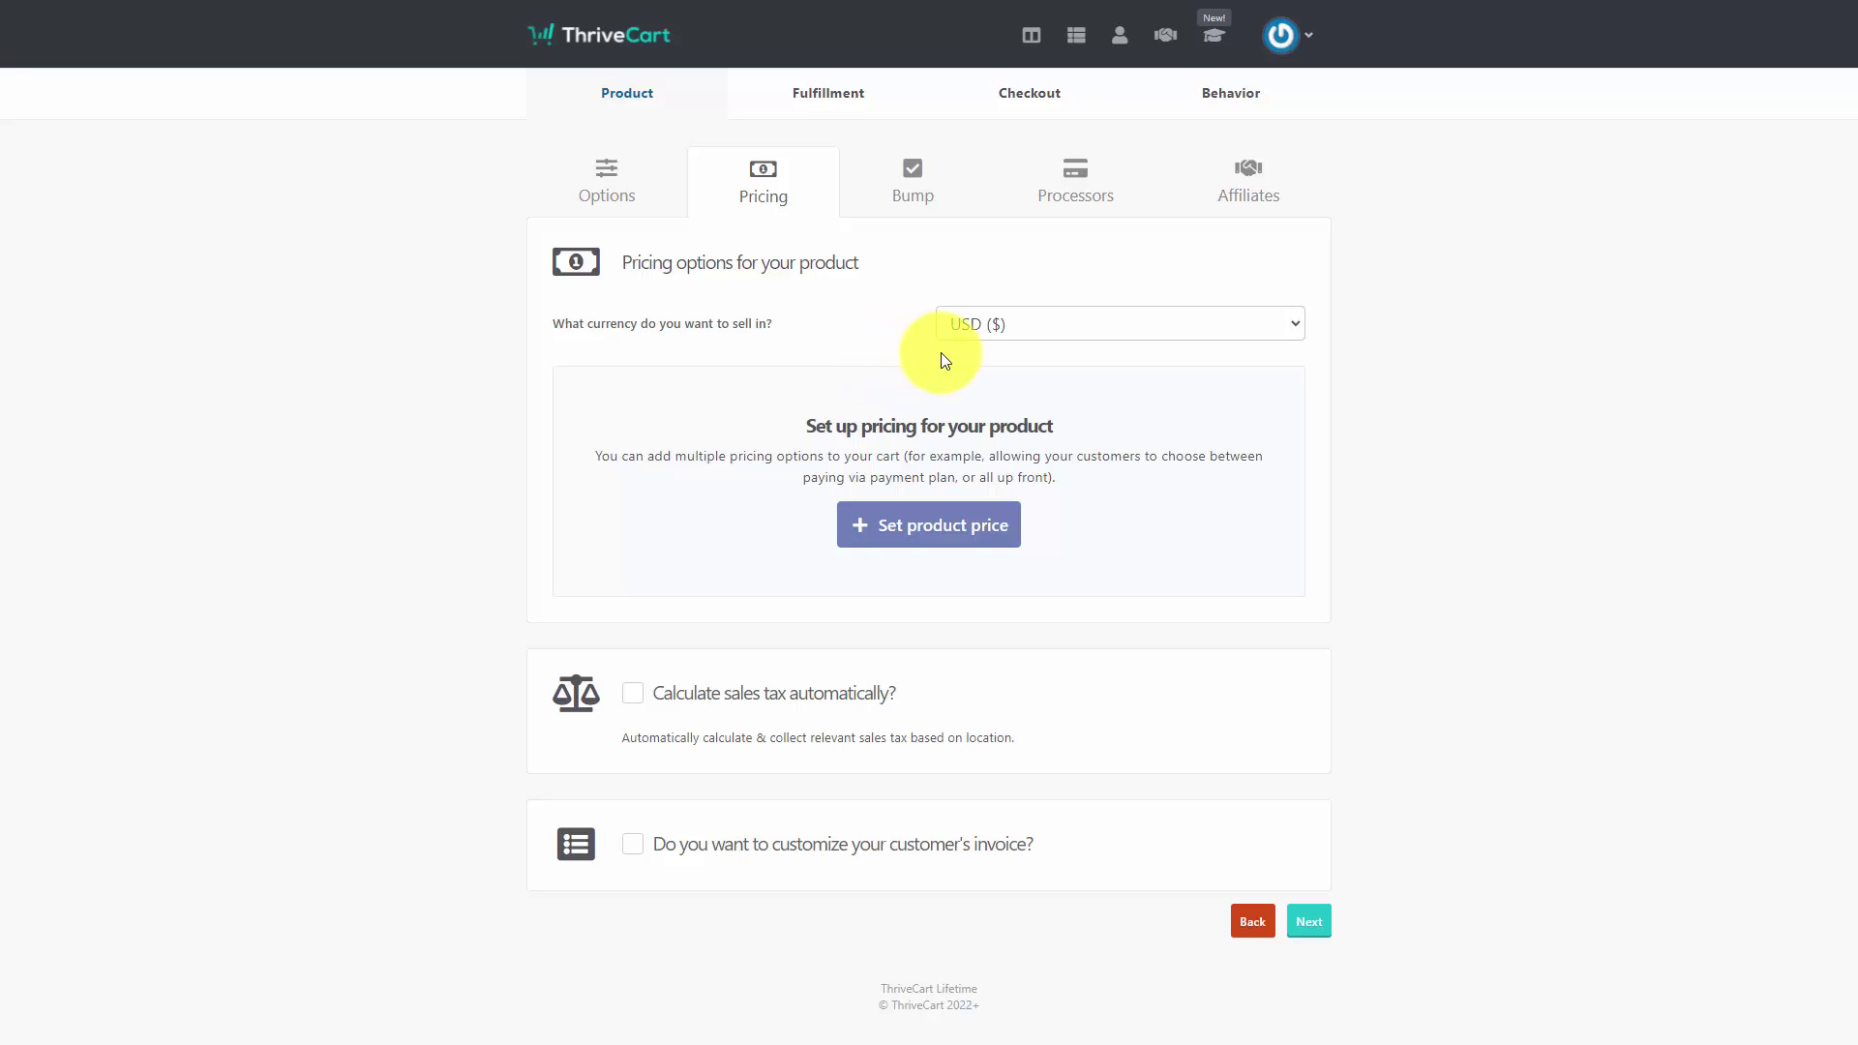
- Keep USD as the selling currency and start a pricing option with a one-time fee of $7
{"action": "left_click", "coordinate": [1009, 323]}
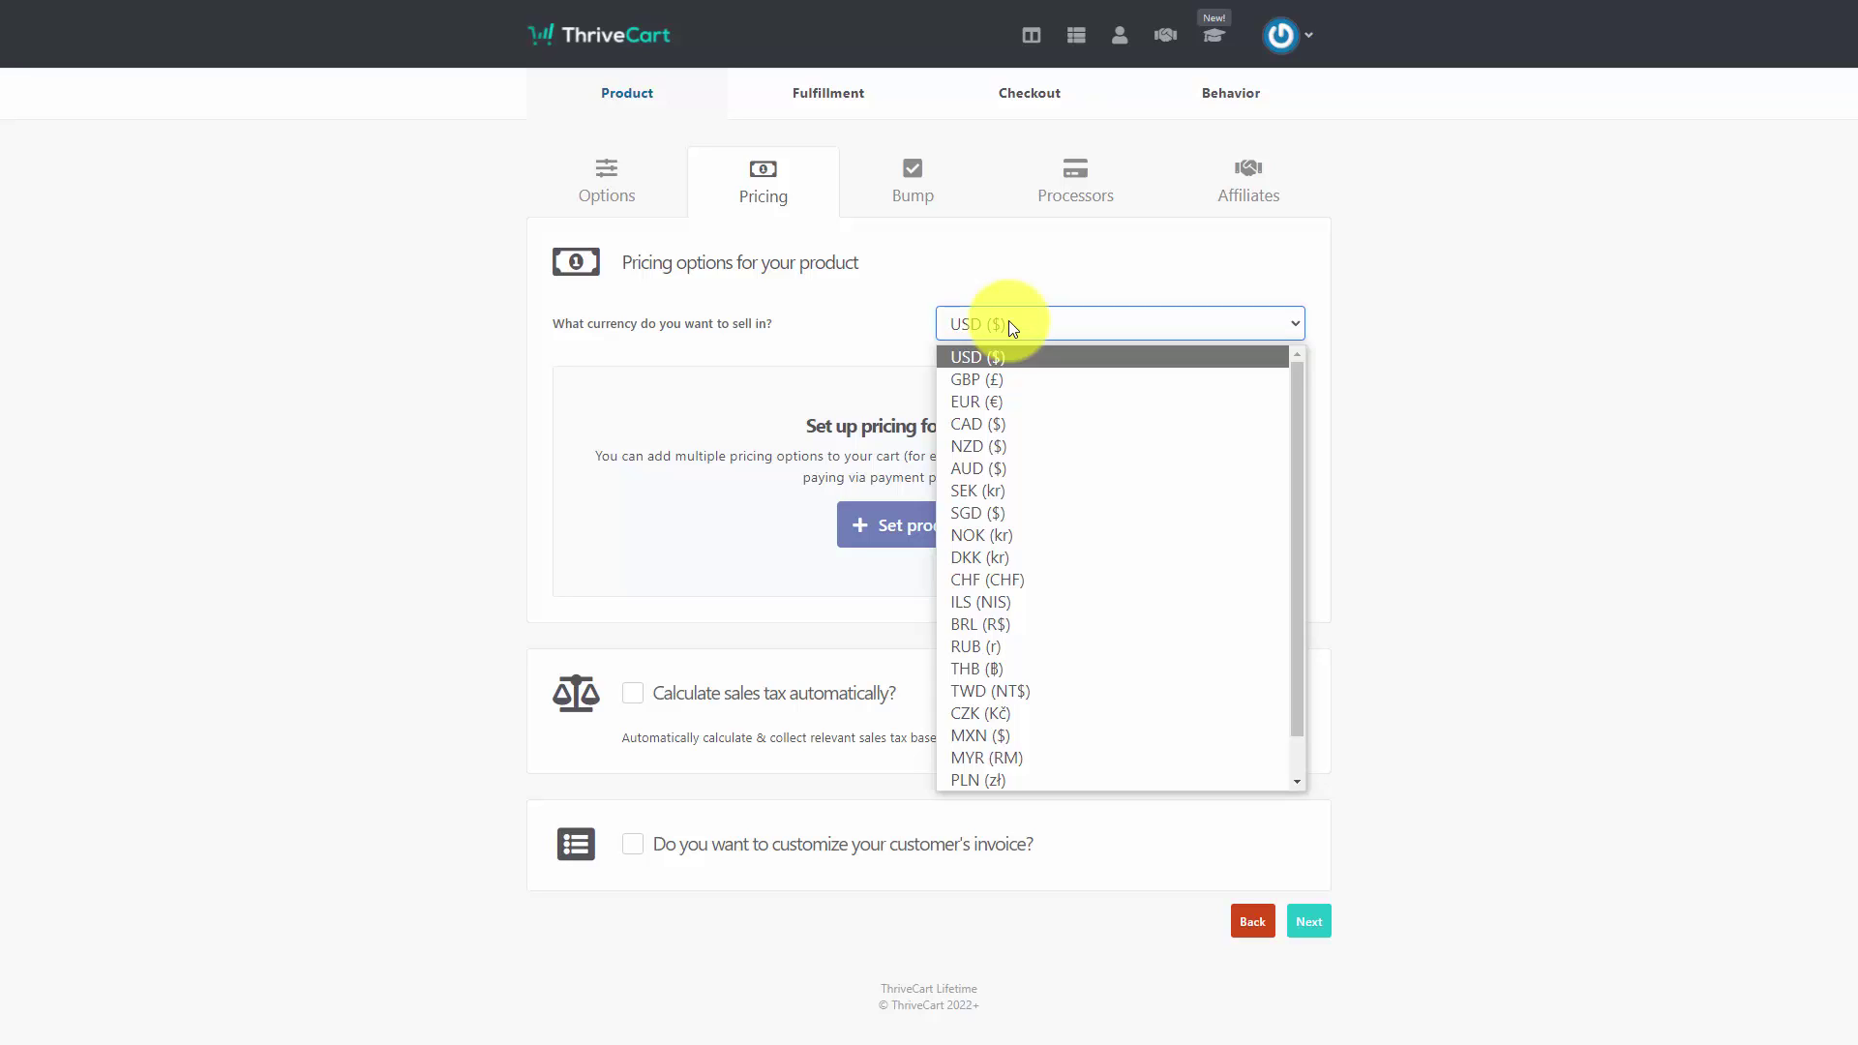
{"action": "left_click", "coordinate": [1009, 322]}
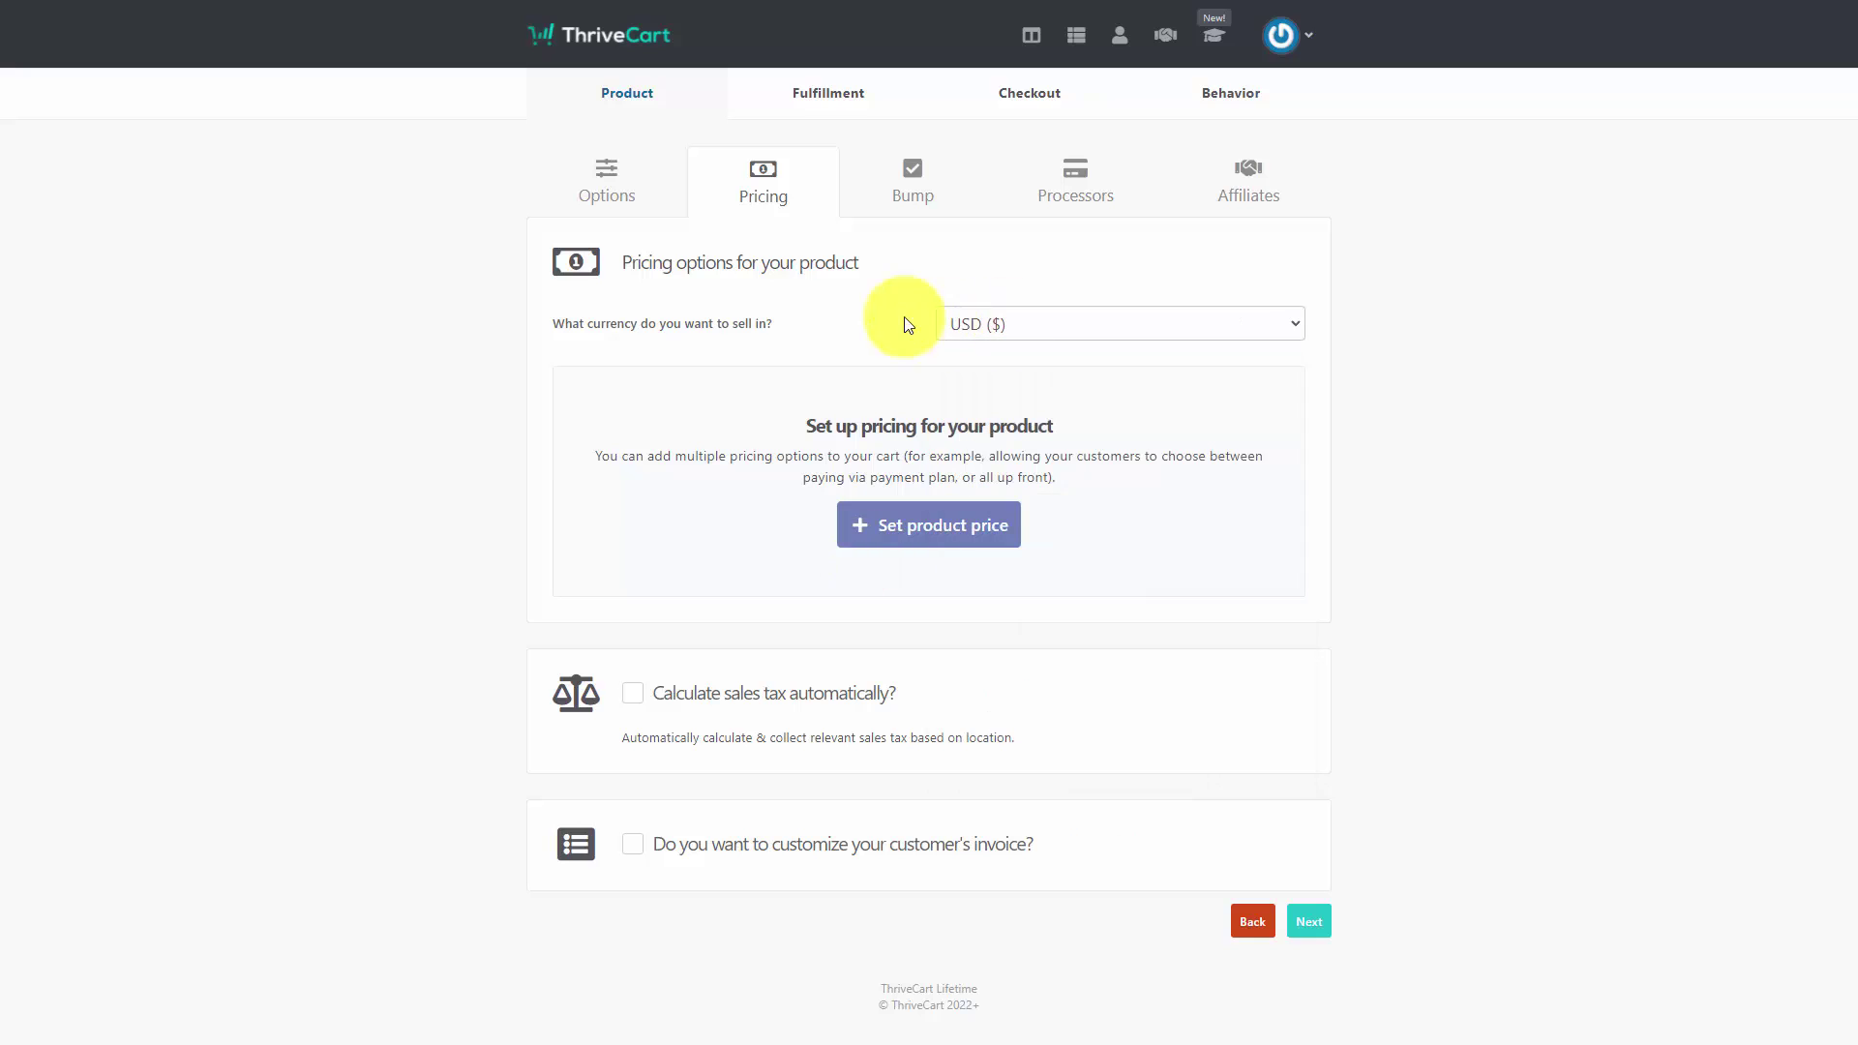
{"action": "left_click", "coordinate": [904, 533]}
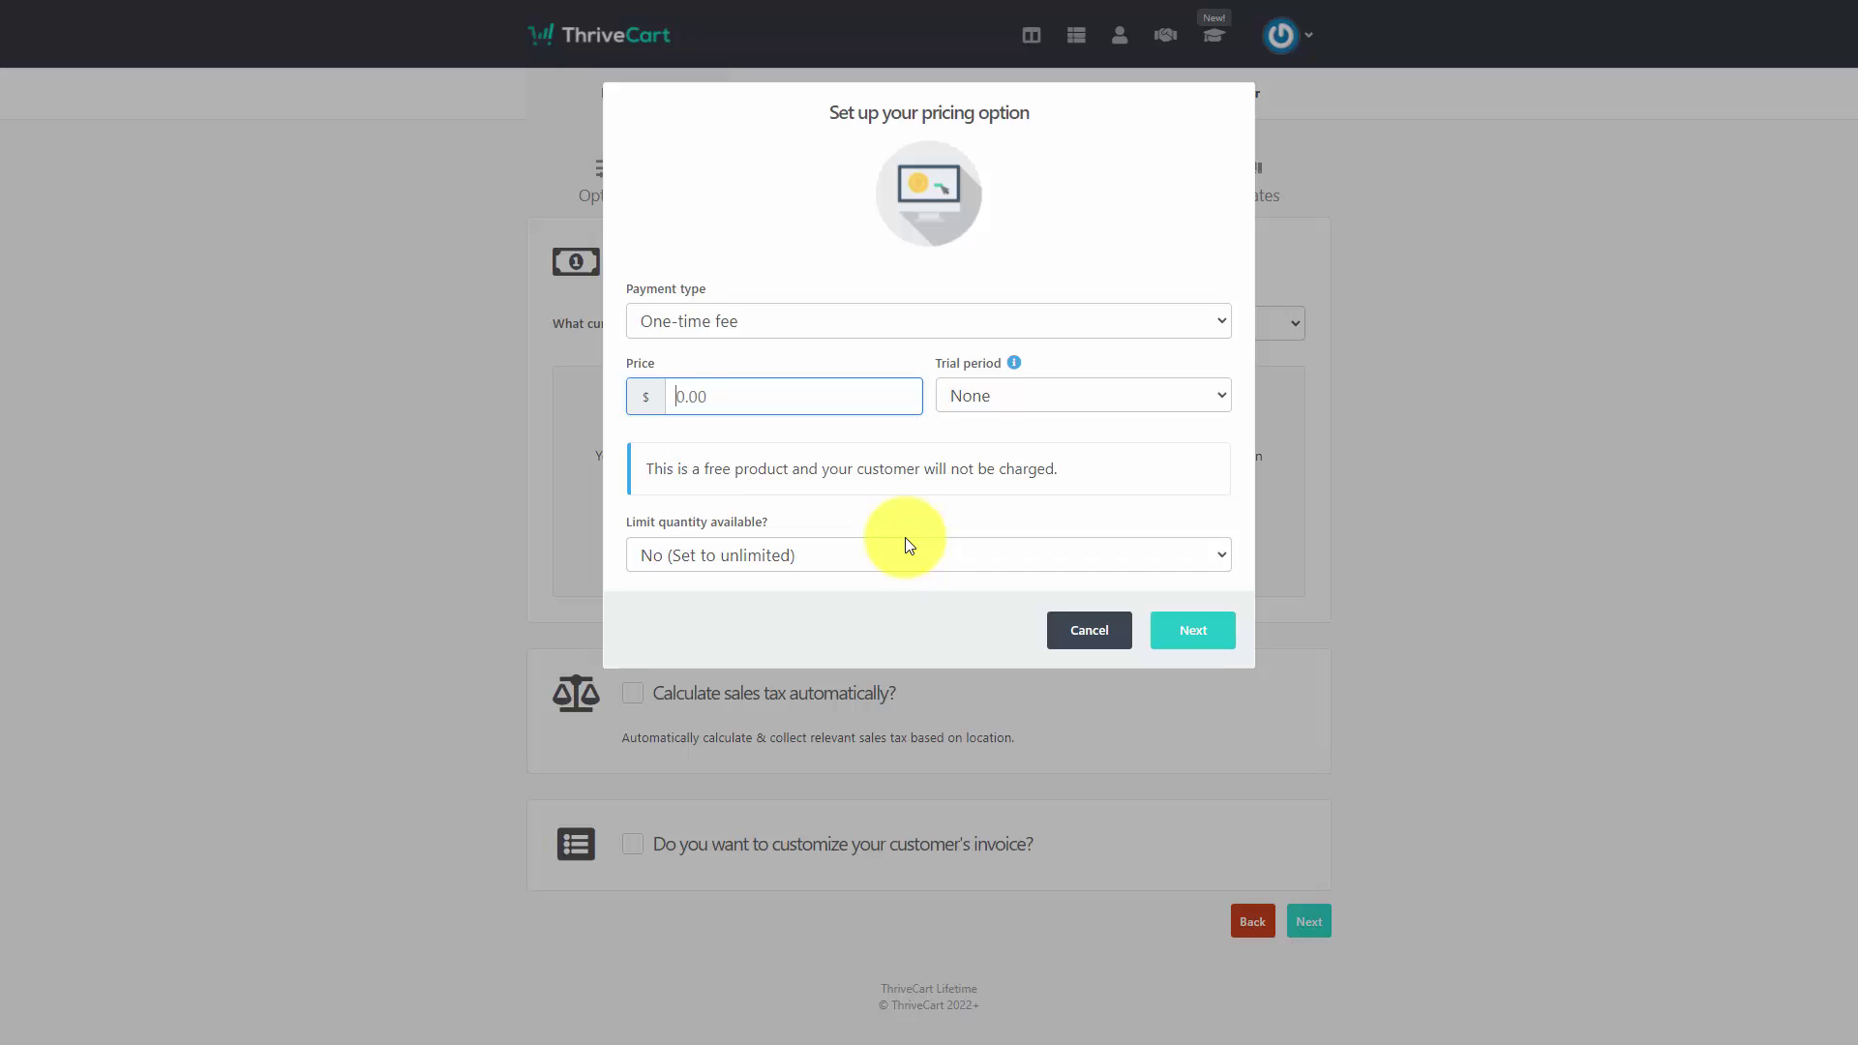
{"action": "left_click", "coordinate": [874, 329]}
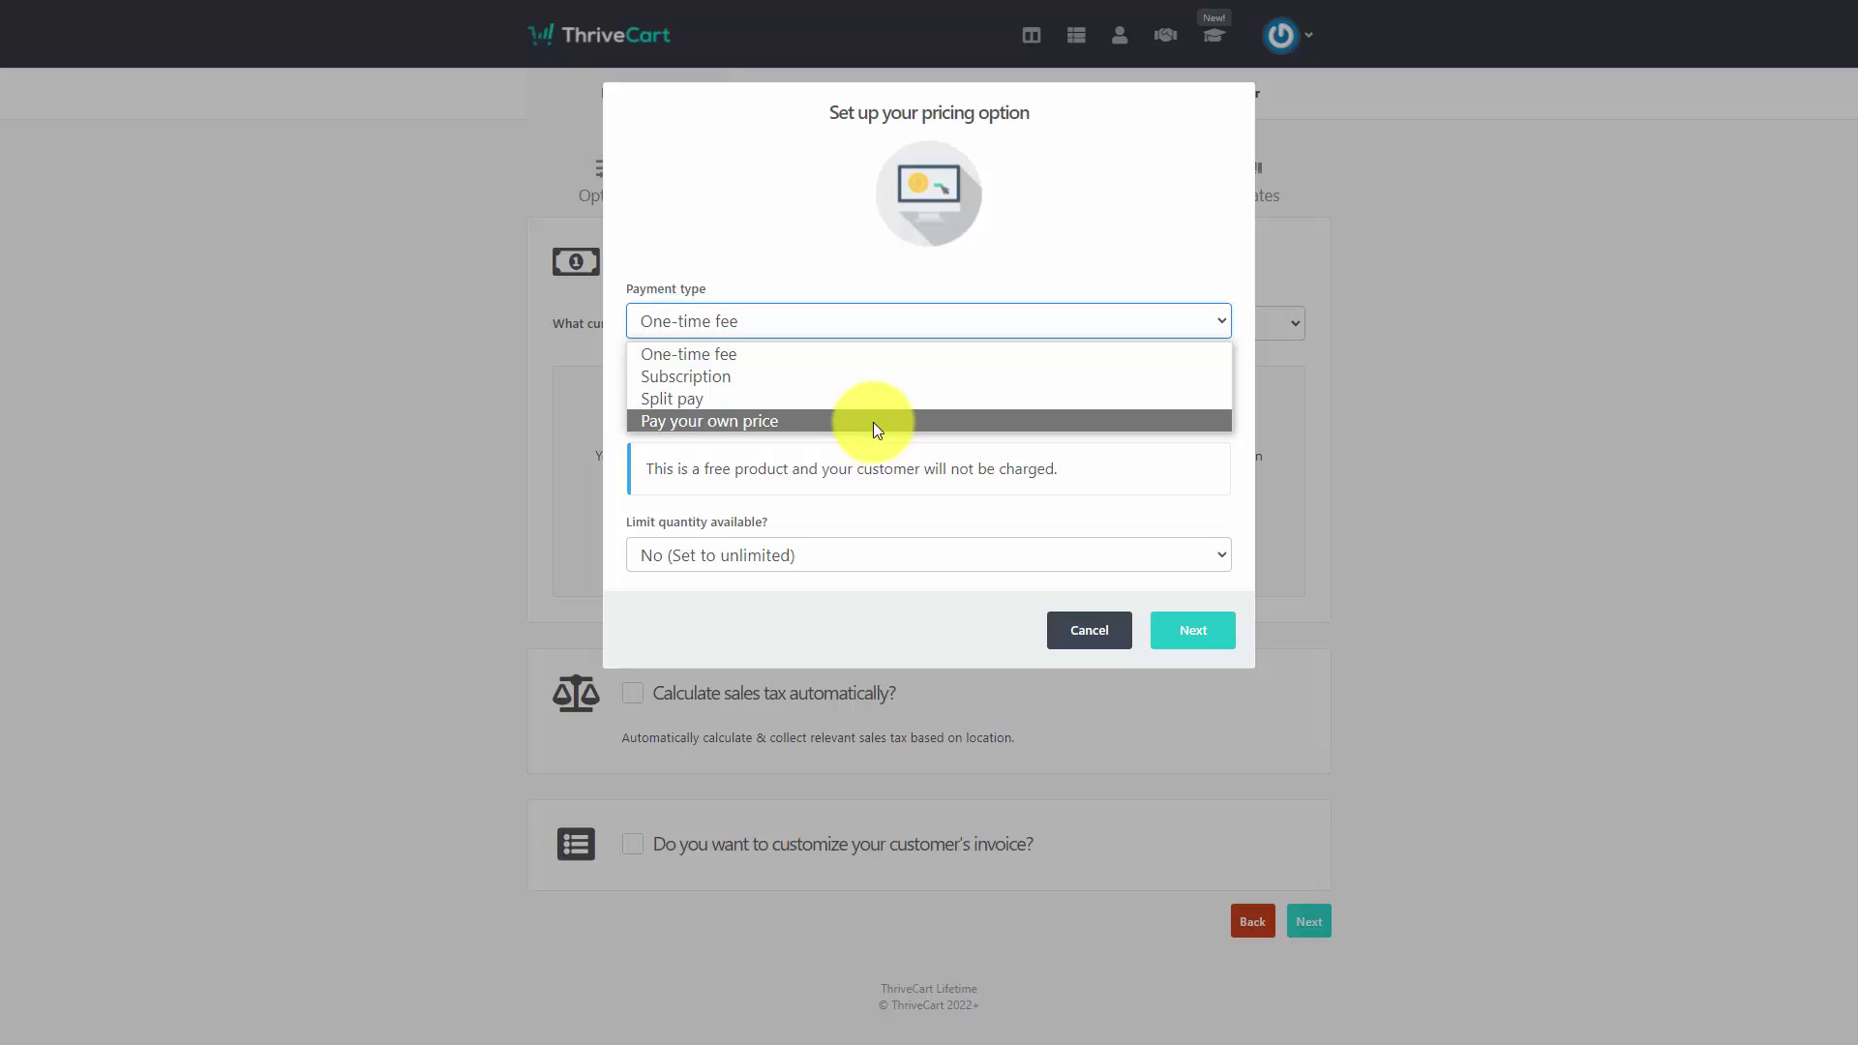
{"action": "key", "text": "Tab"}
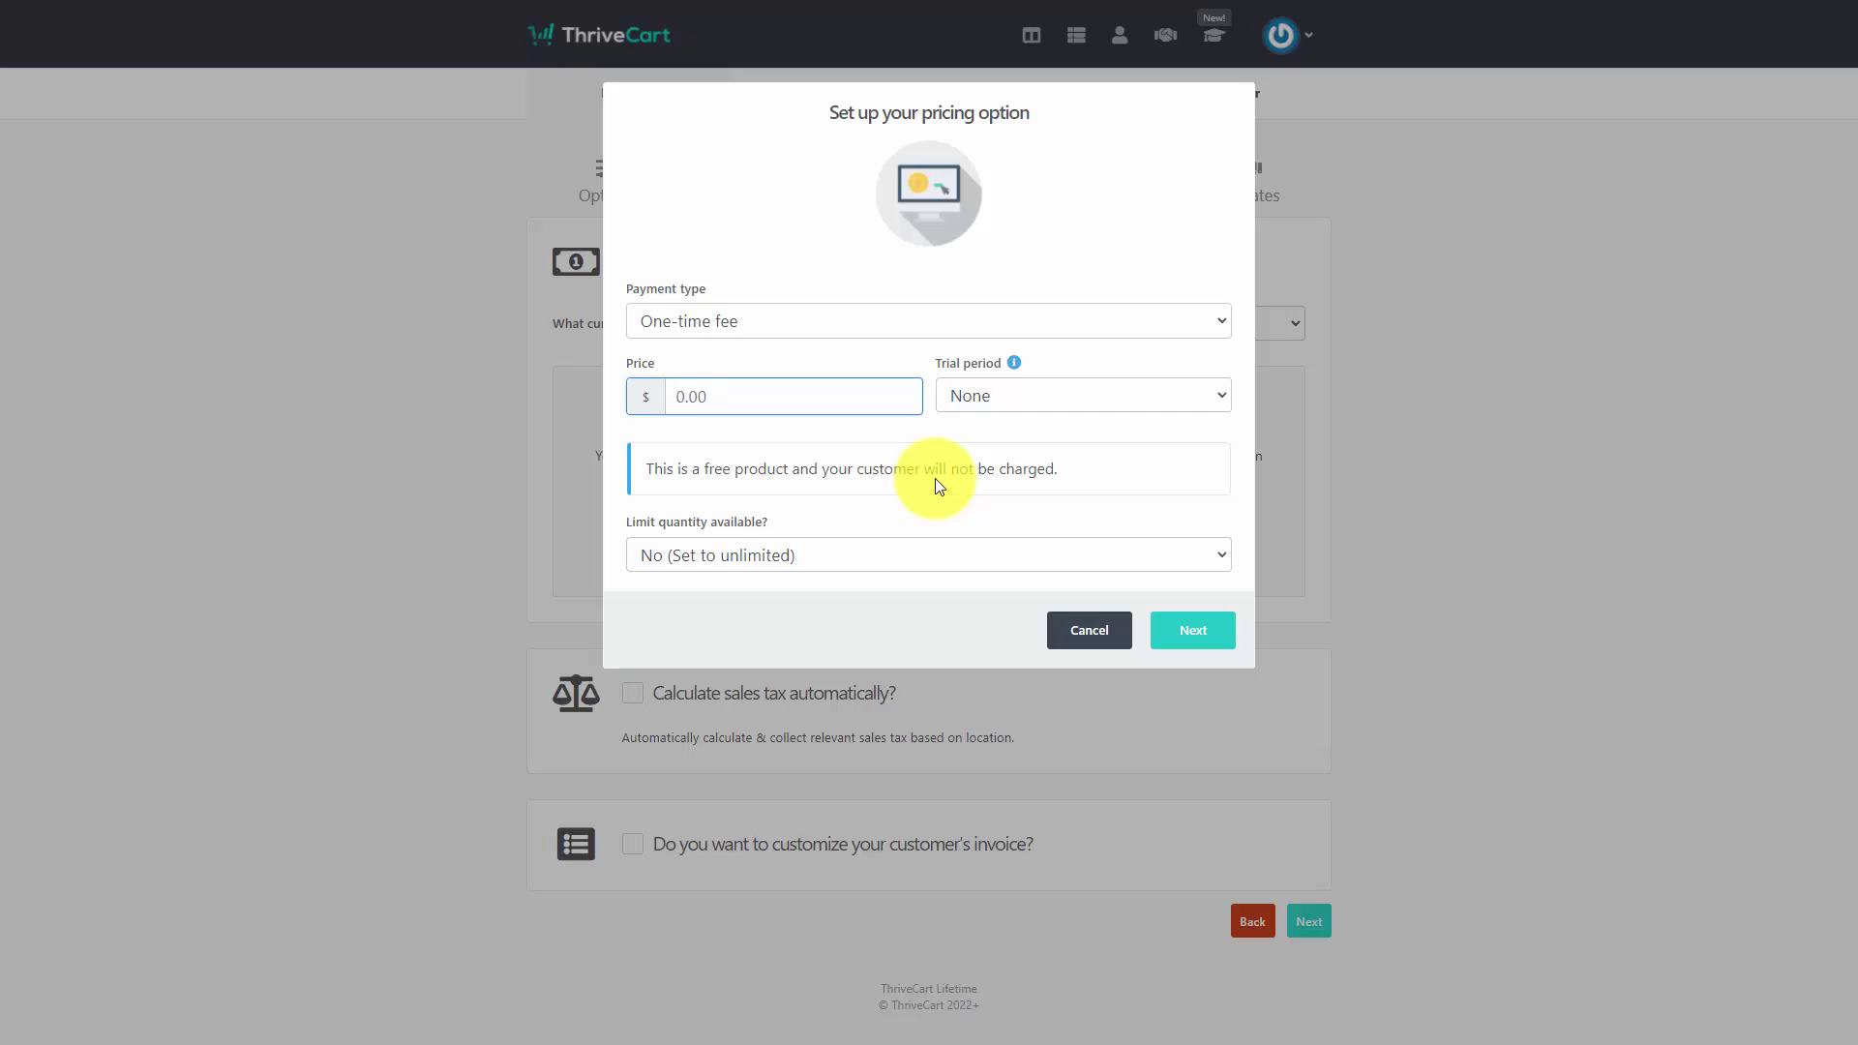
{"action": "type", "text": "7"}
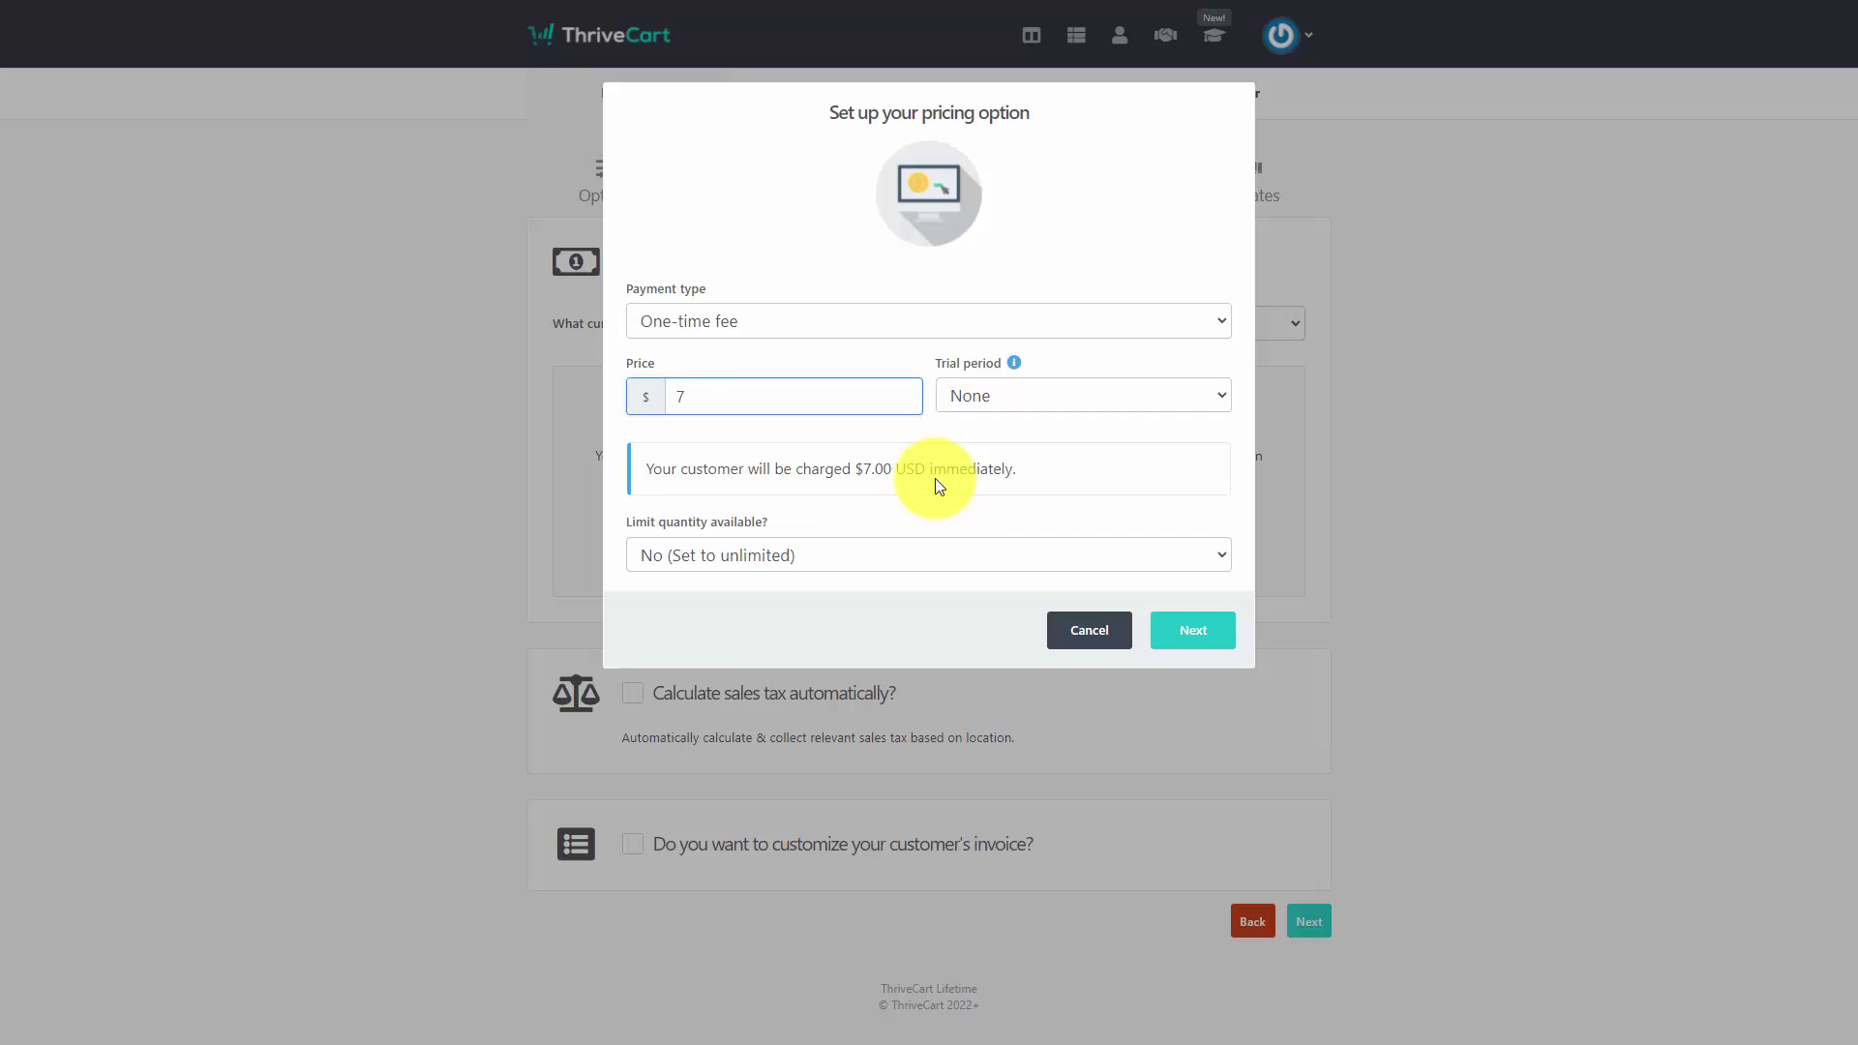
- Keep the pricing option without a trial period and limit its available quantity to 50
{"action": "left_click", "coordinate": [1065, 396]}
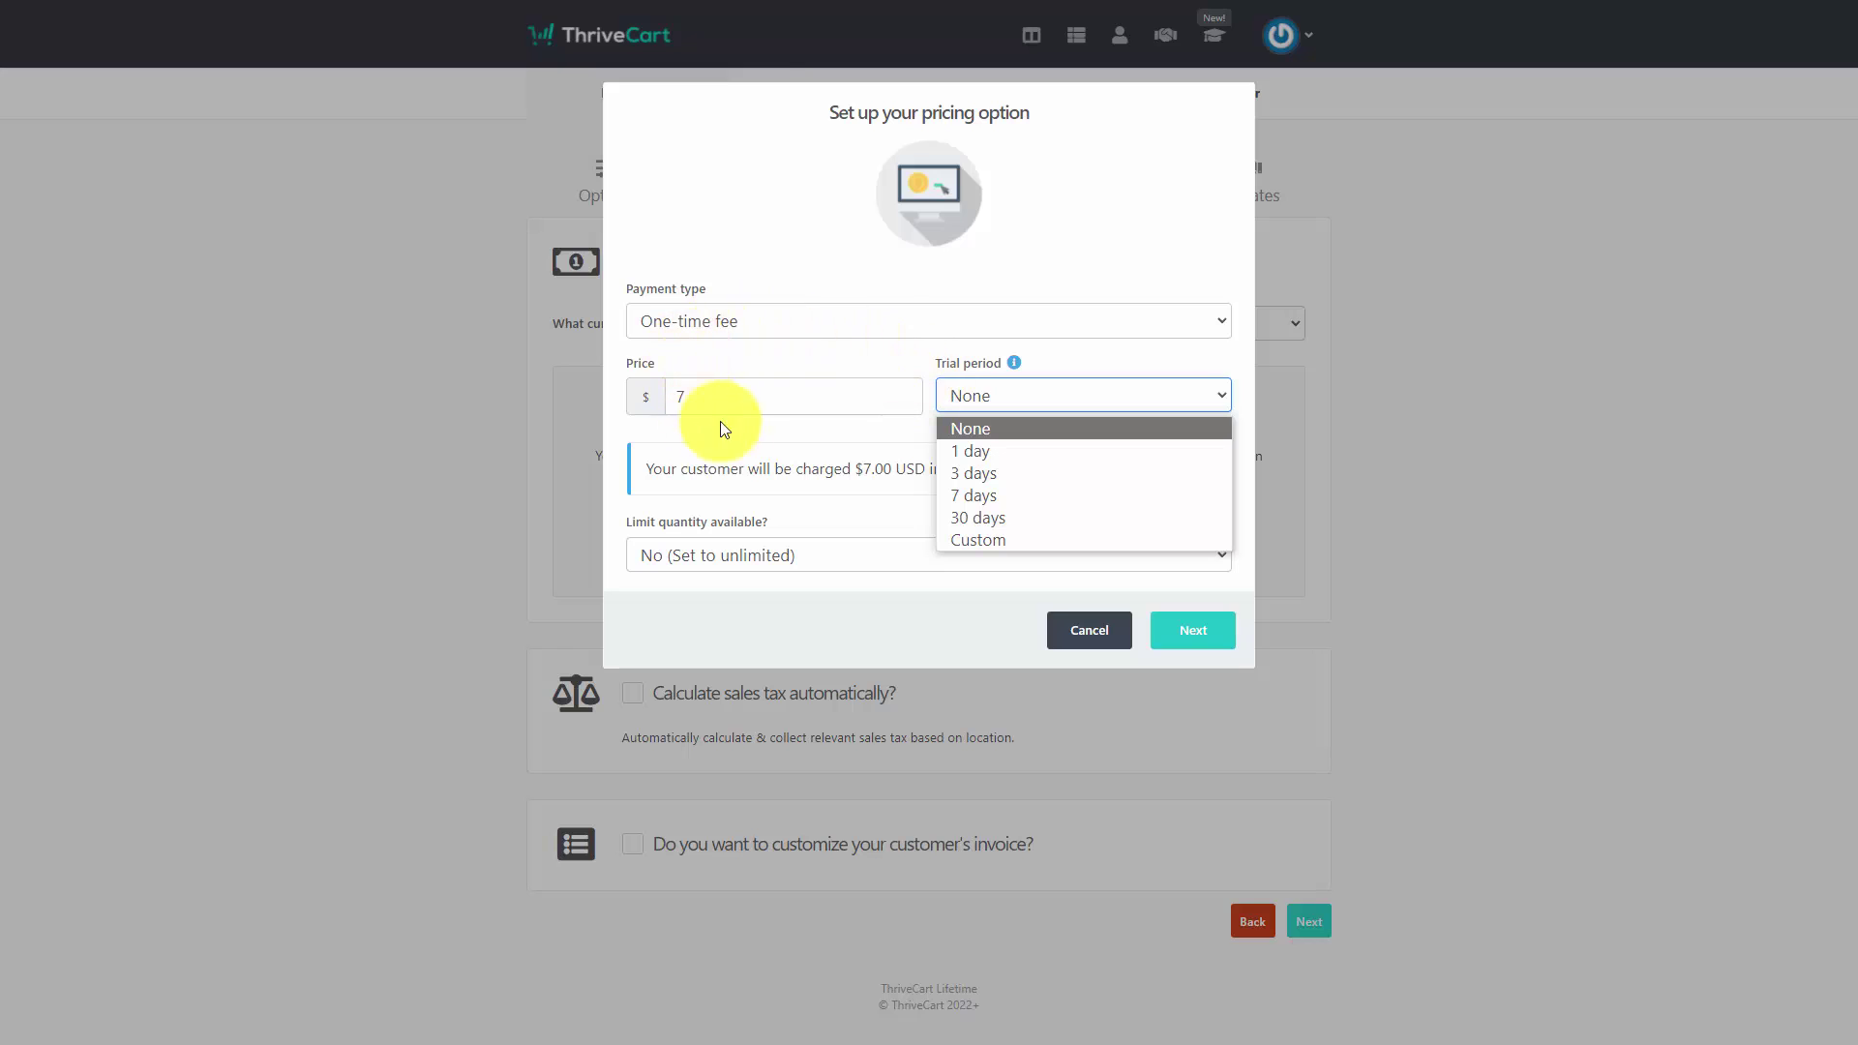
{"action": "left_click", "coordinate": [890, 573]}
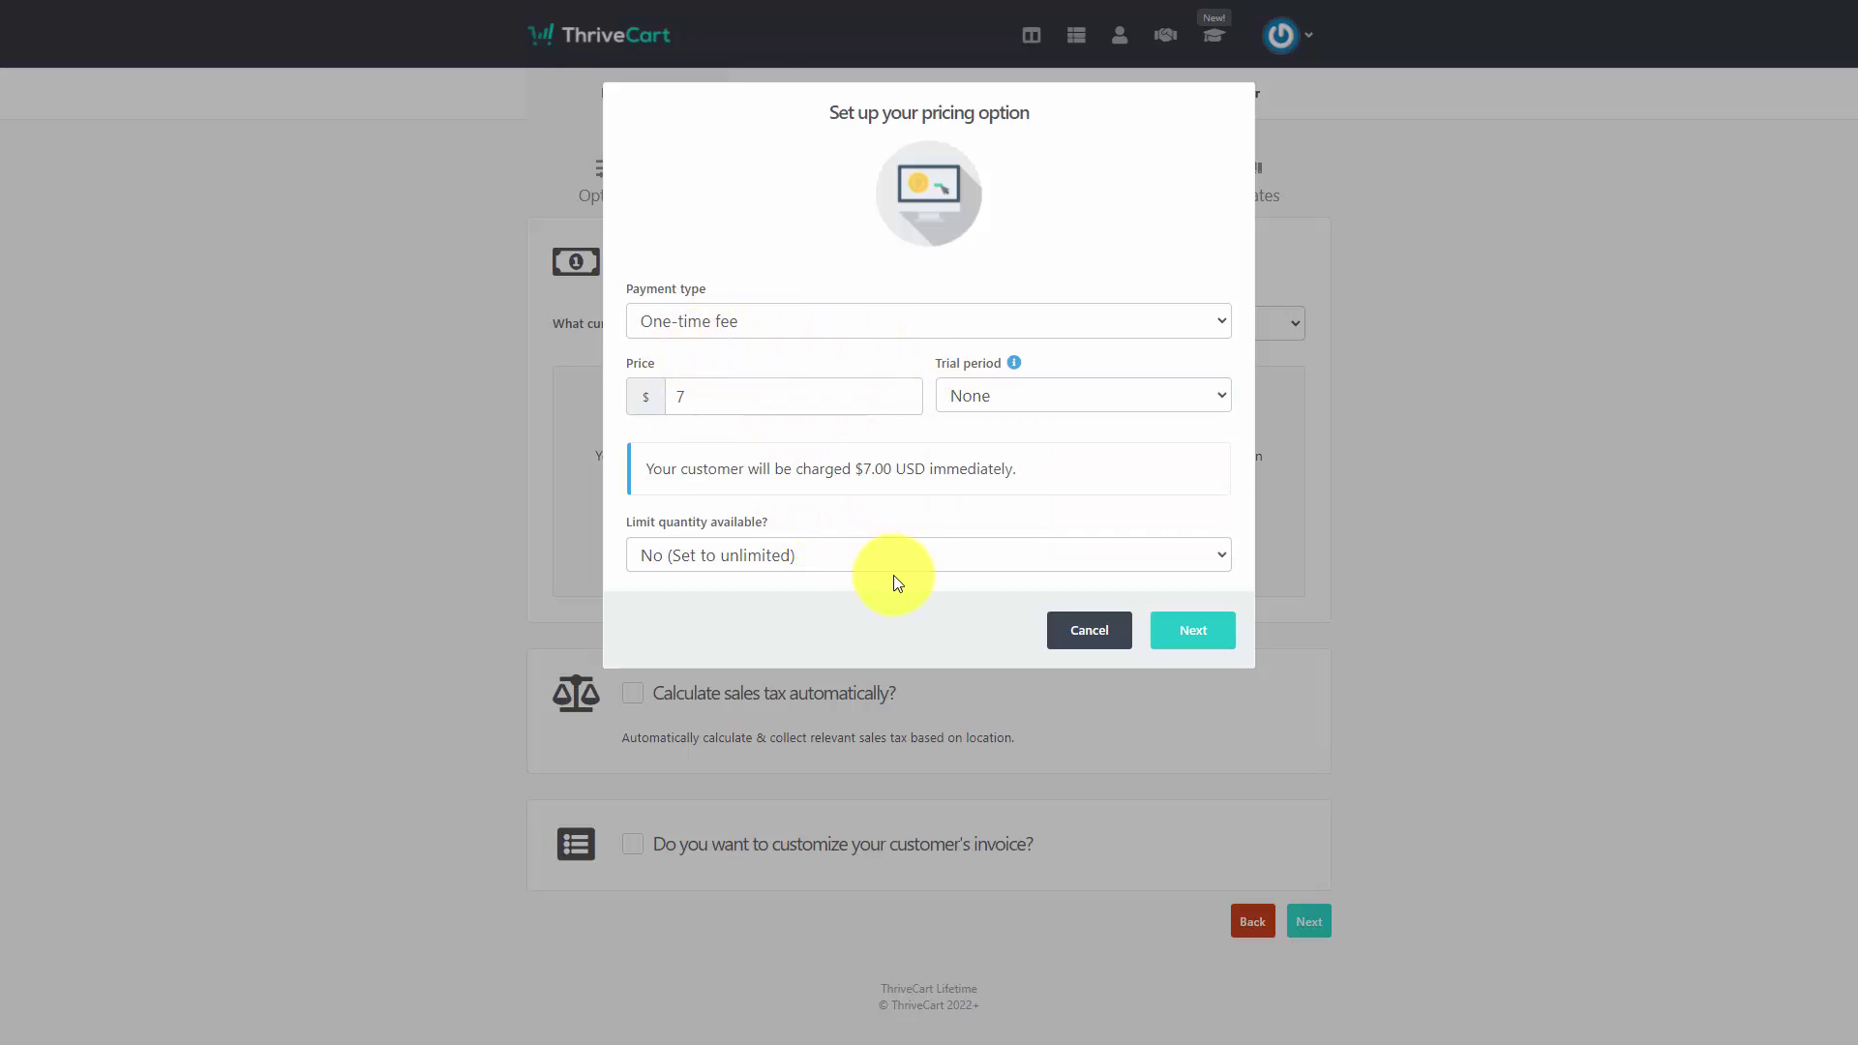
{"action": "left_click", "coordinate": [900, 560]}
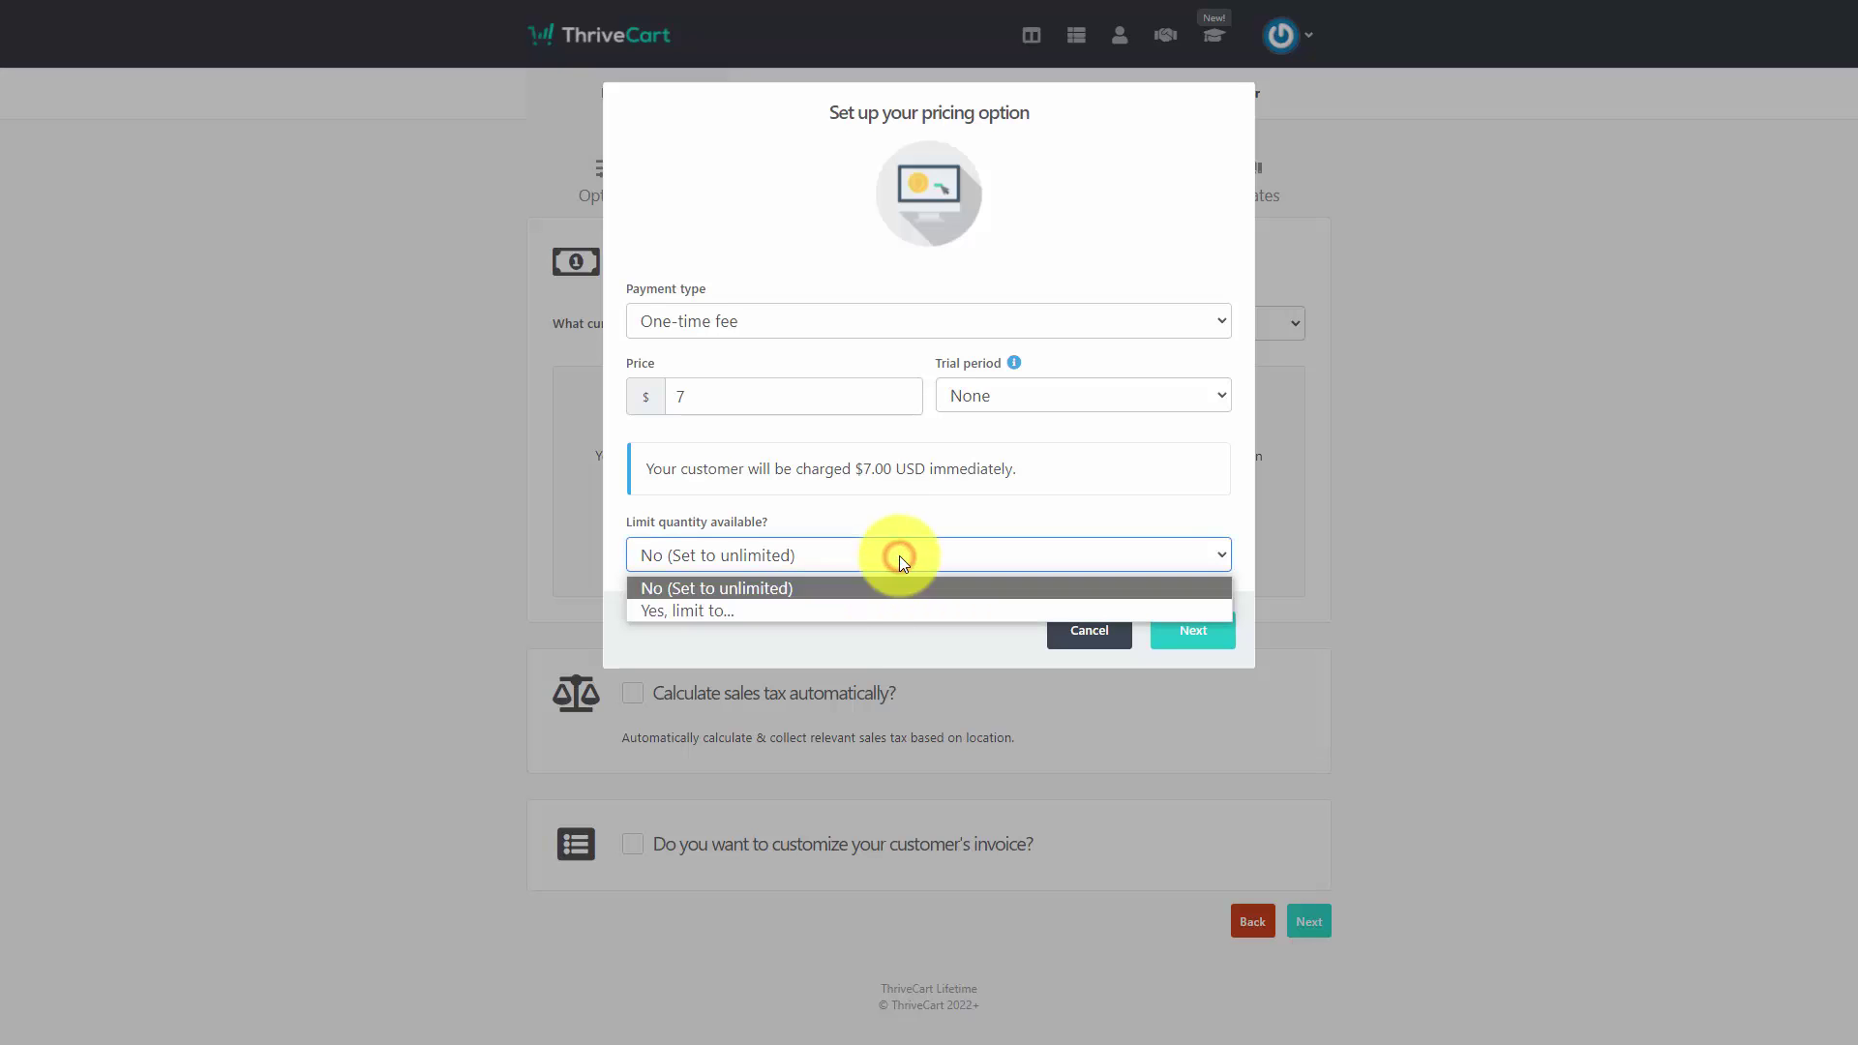
{"action": "left_click", "coordinate": [904, 615]}
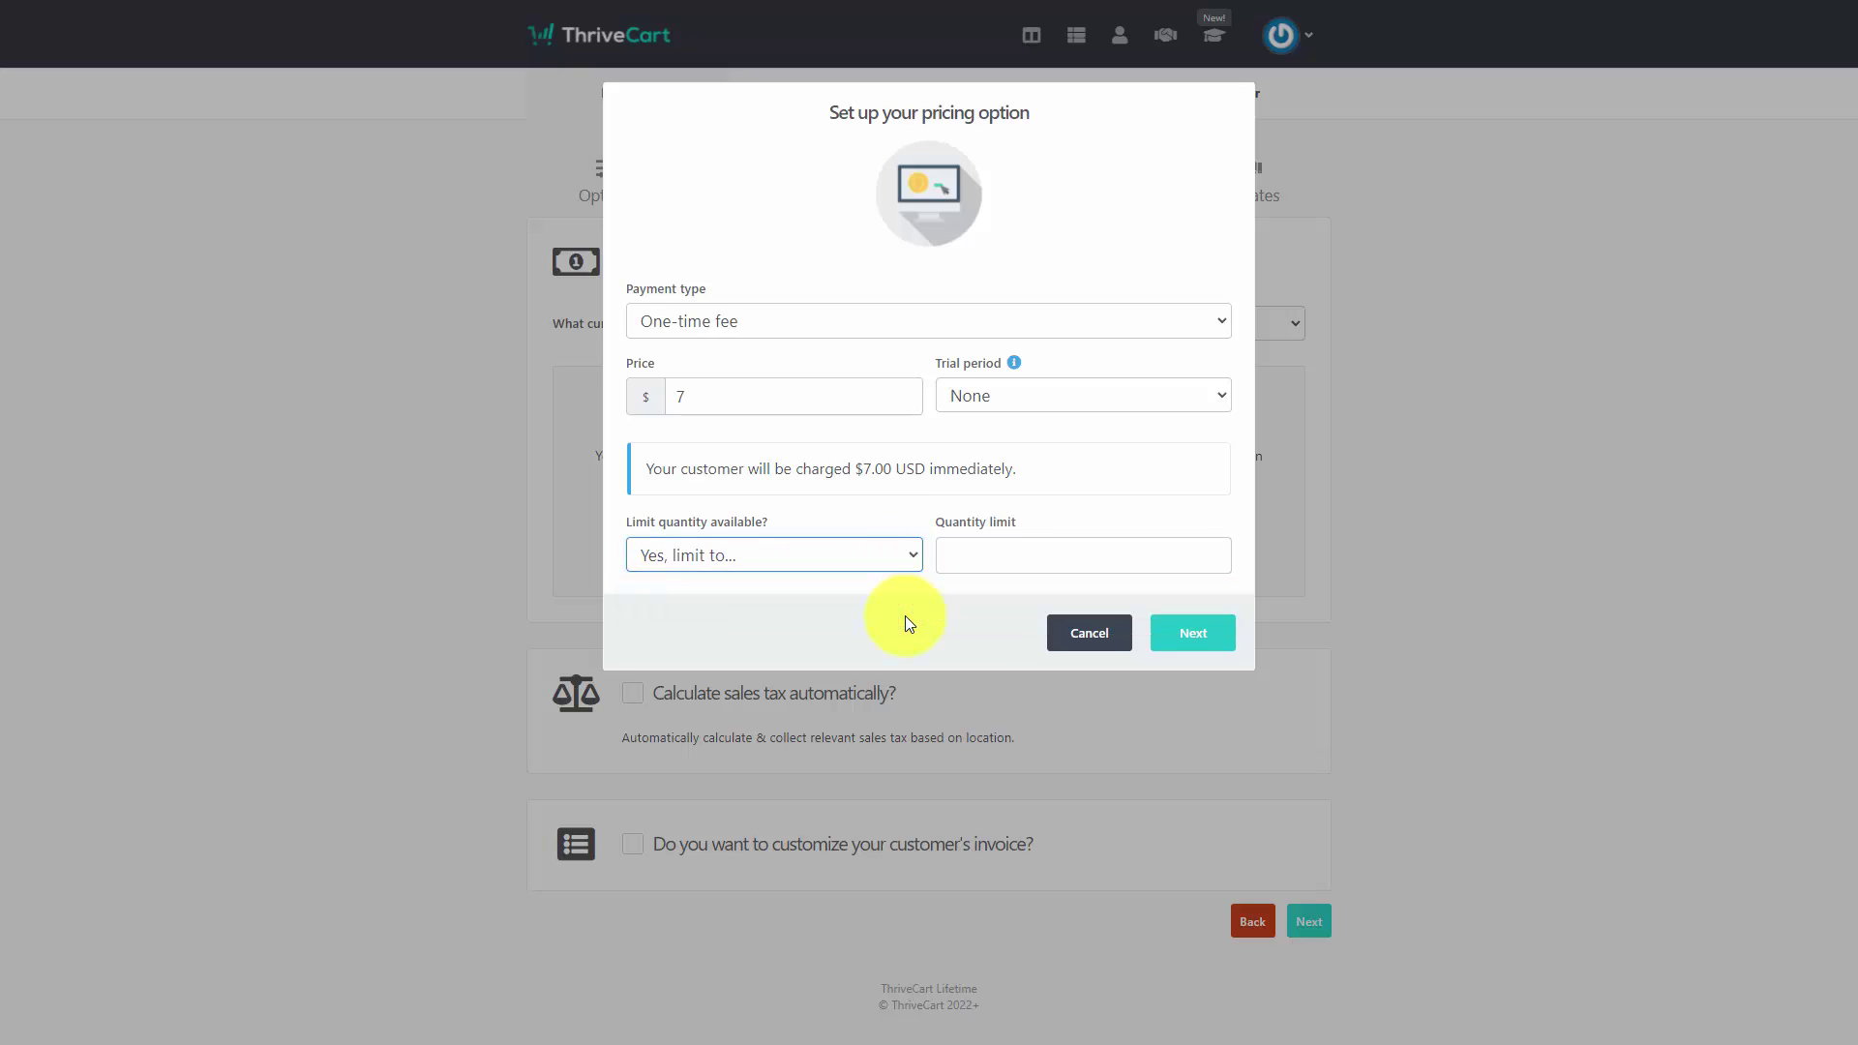
{"action": "left_click", "coordinate": [999, 567]}
{"action": "type", "text": "50"}
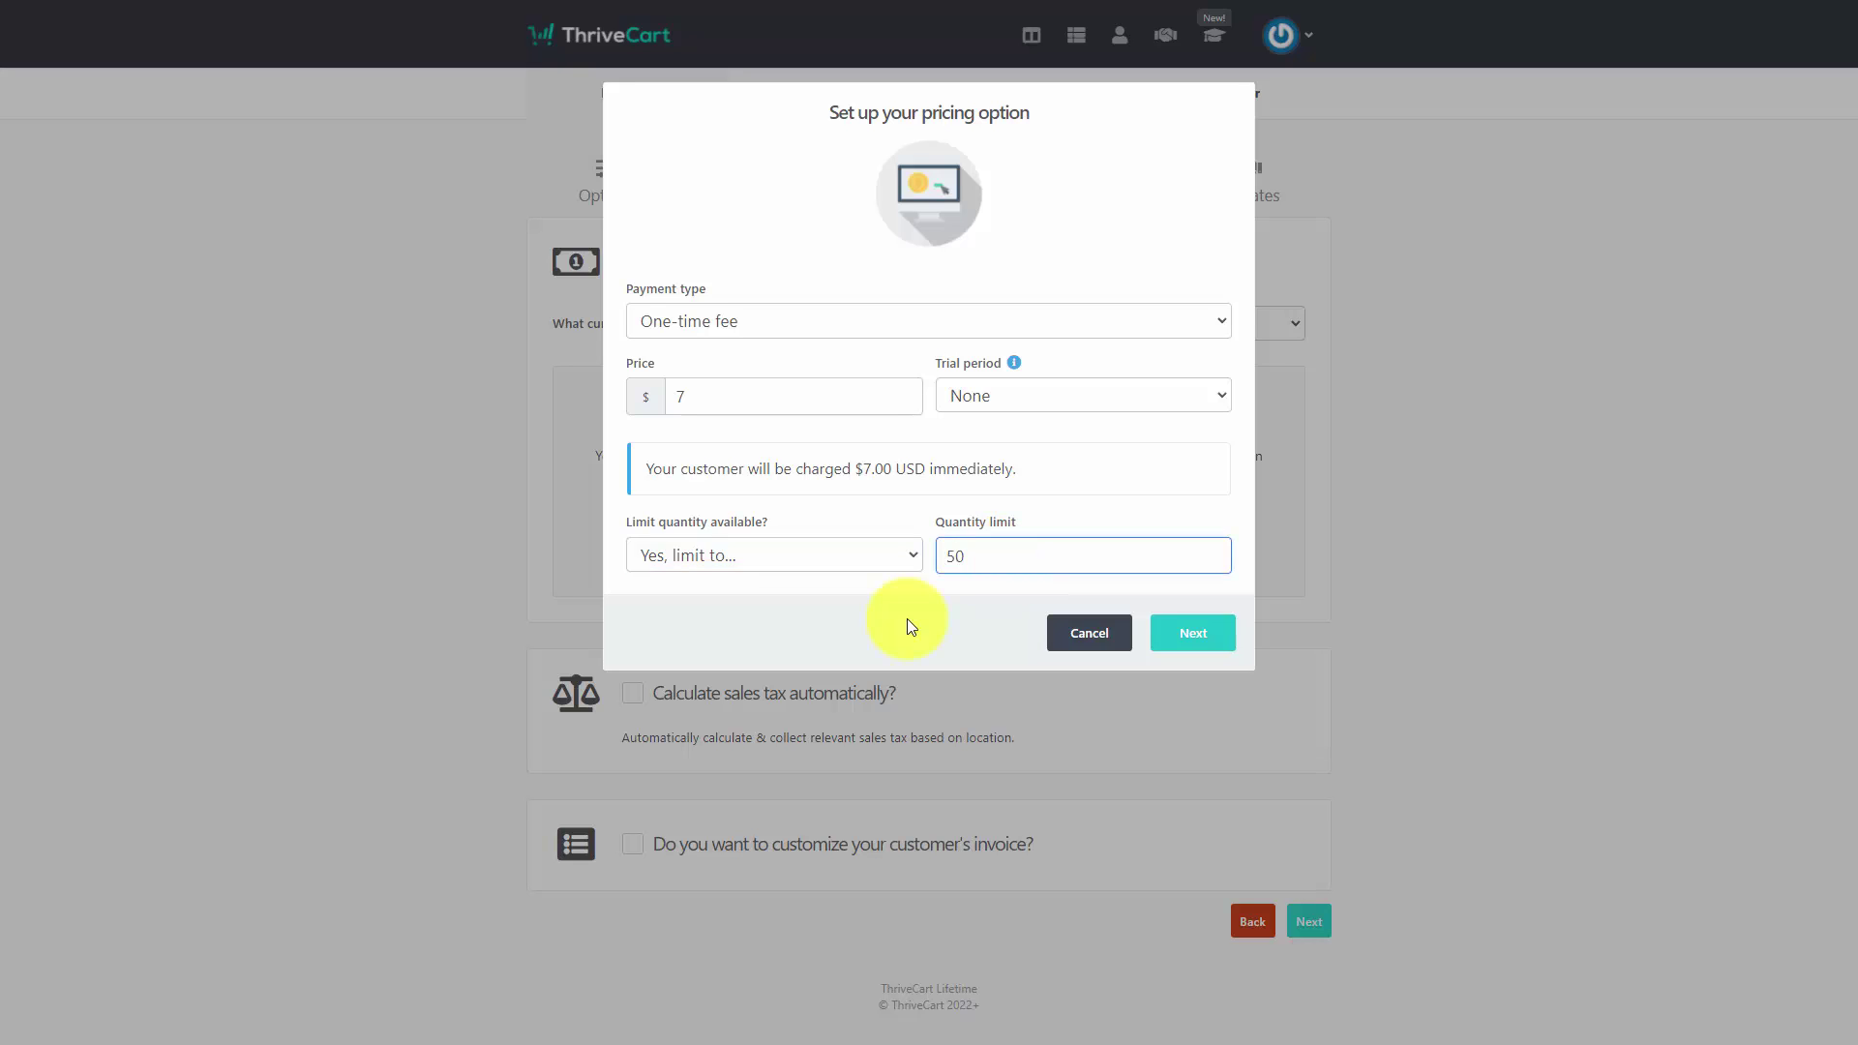
{"action": "left_click", "coordinate": [1196, 637]}
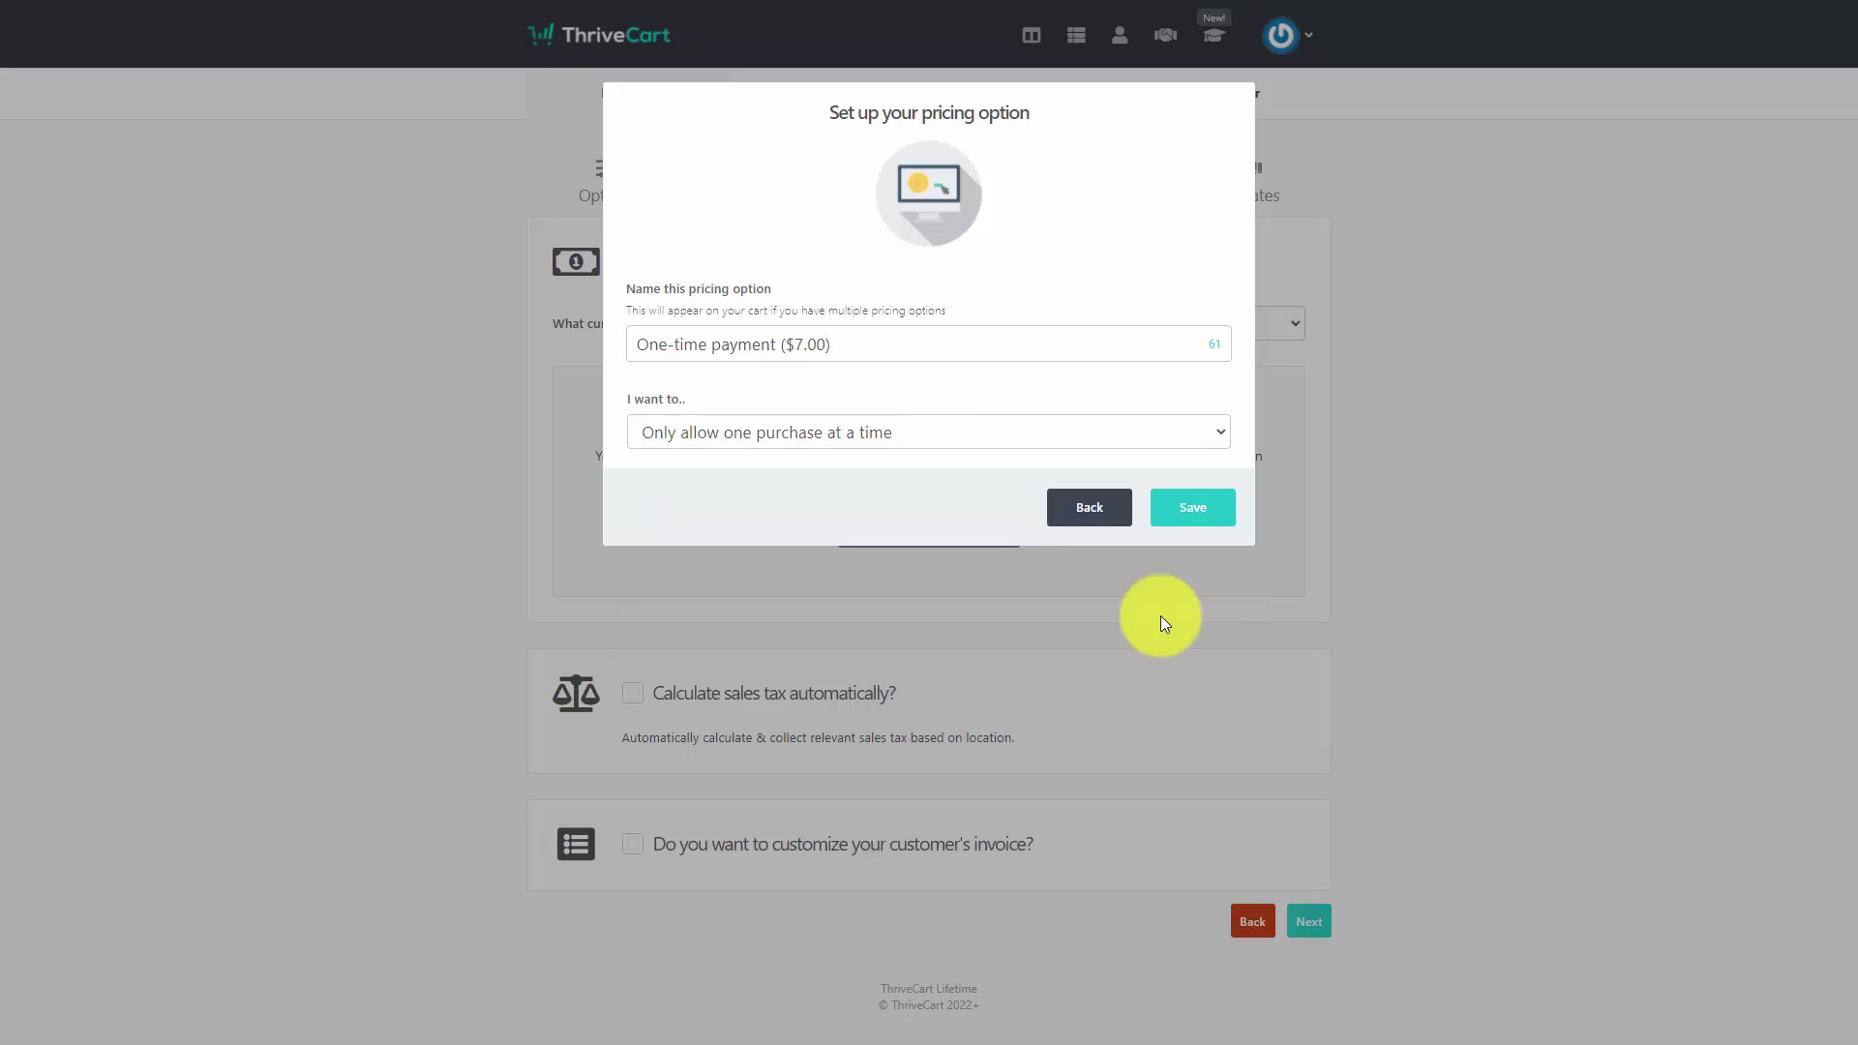
- Allow multiple purchases at once for the one-time payment option and save it
{"action": "left_click", "coordinate": [862, 438]}
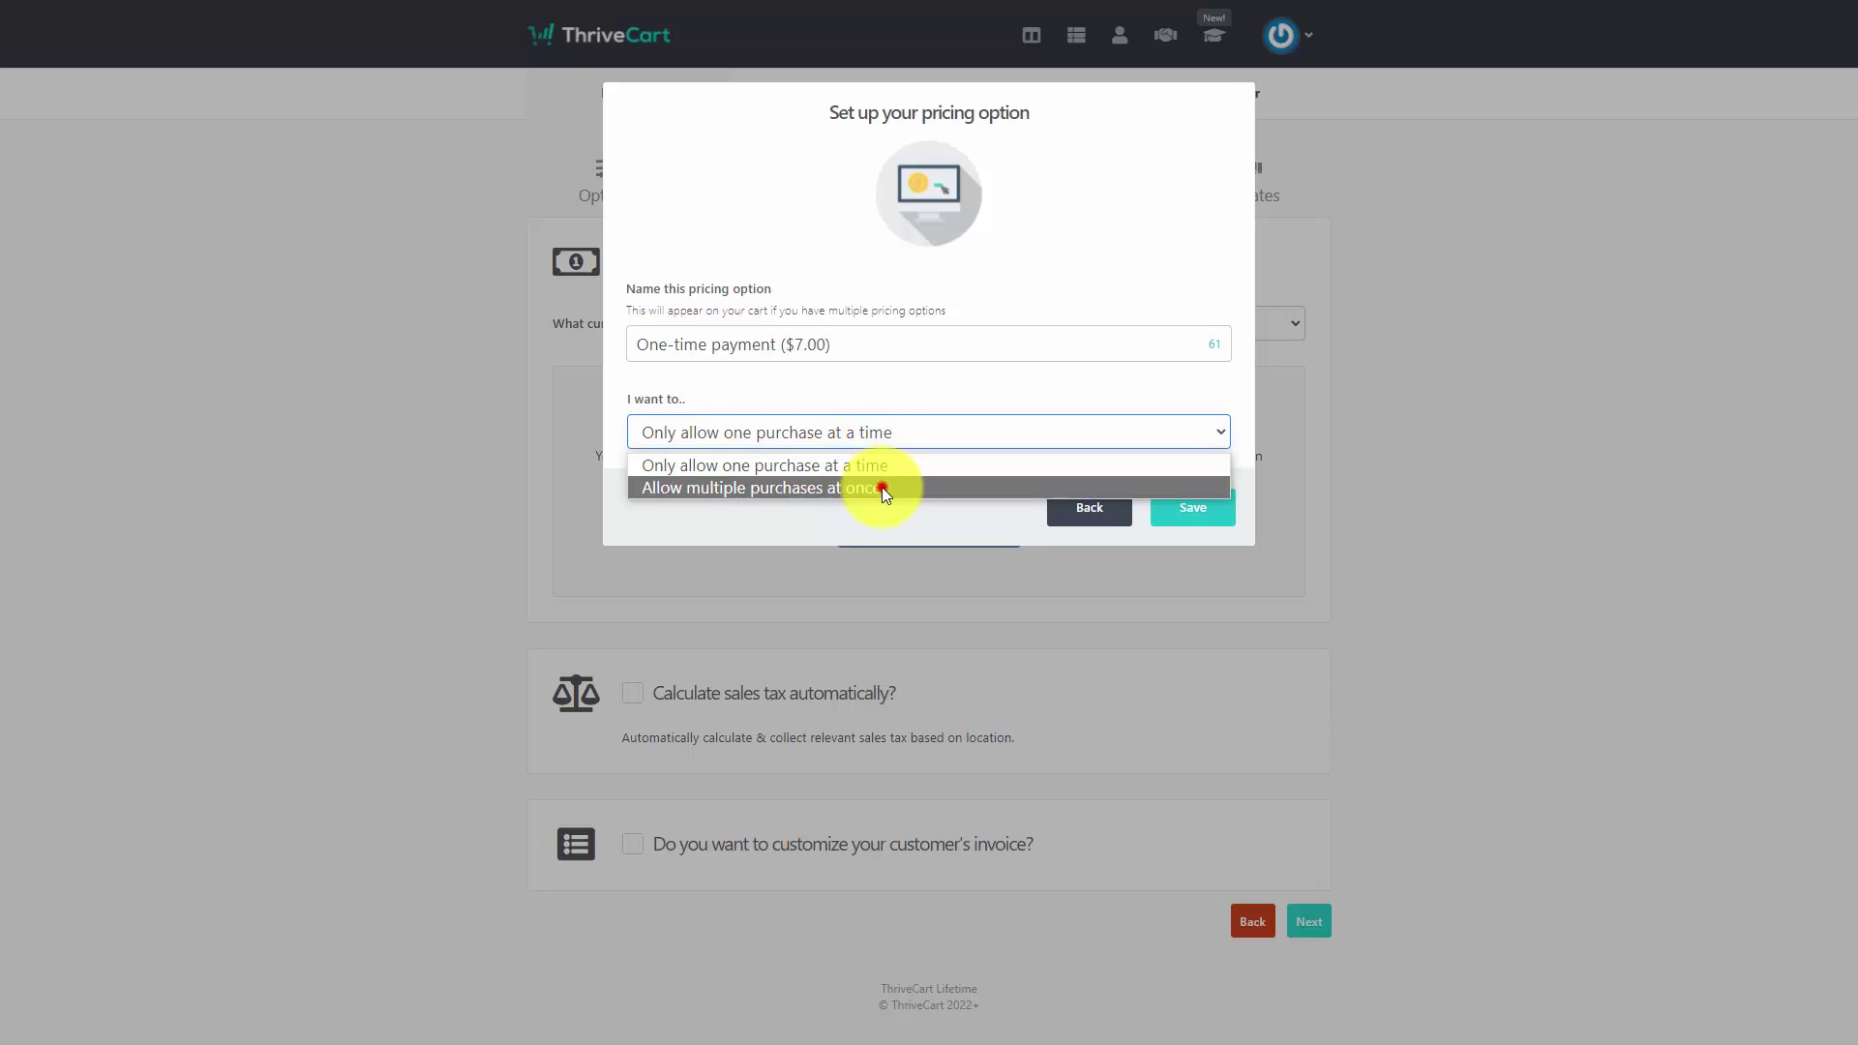
{"action": "left_click", "coordinate": [881, 486]}
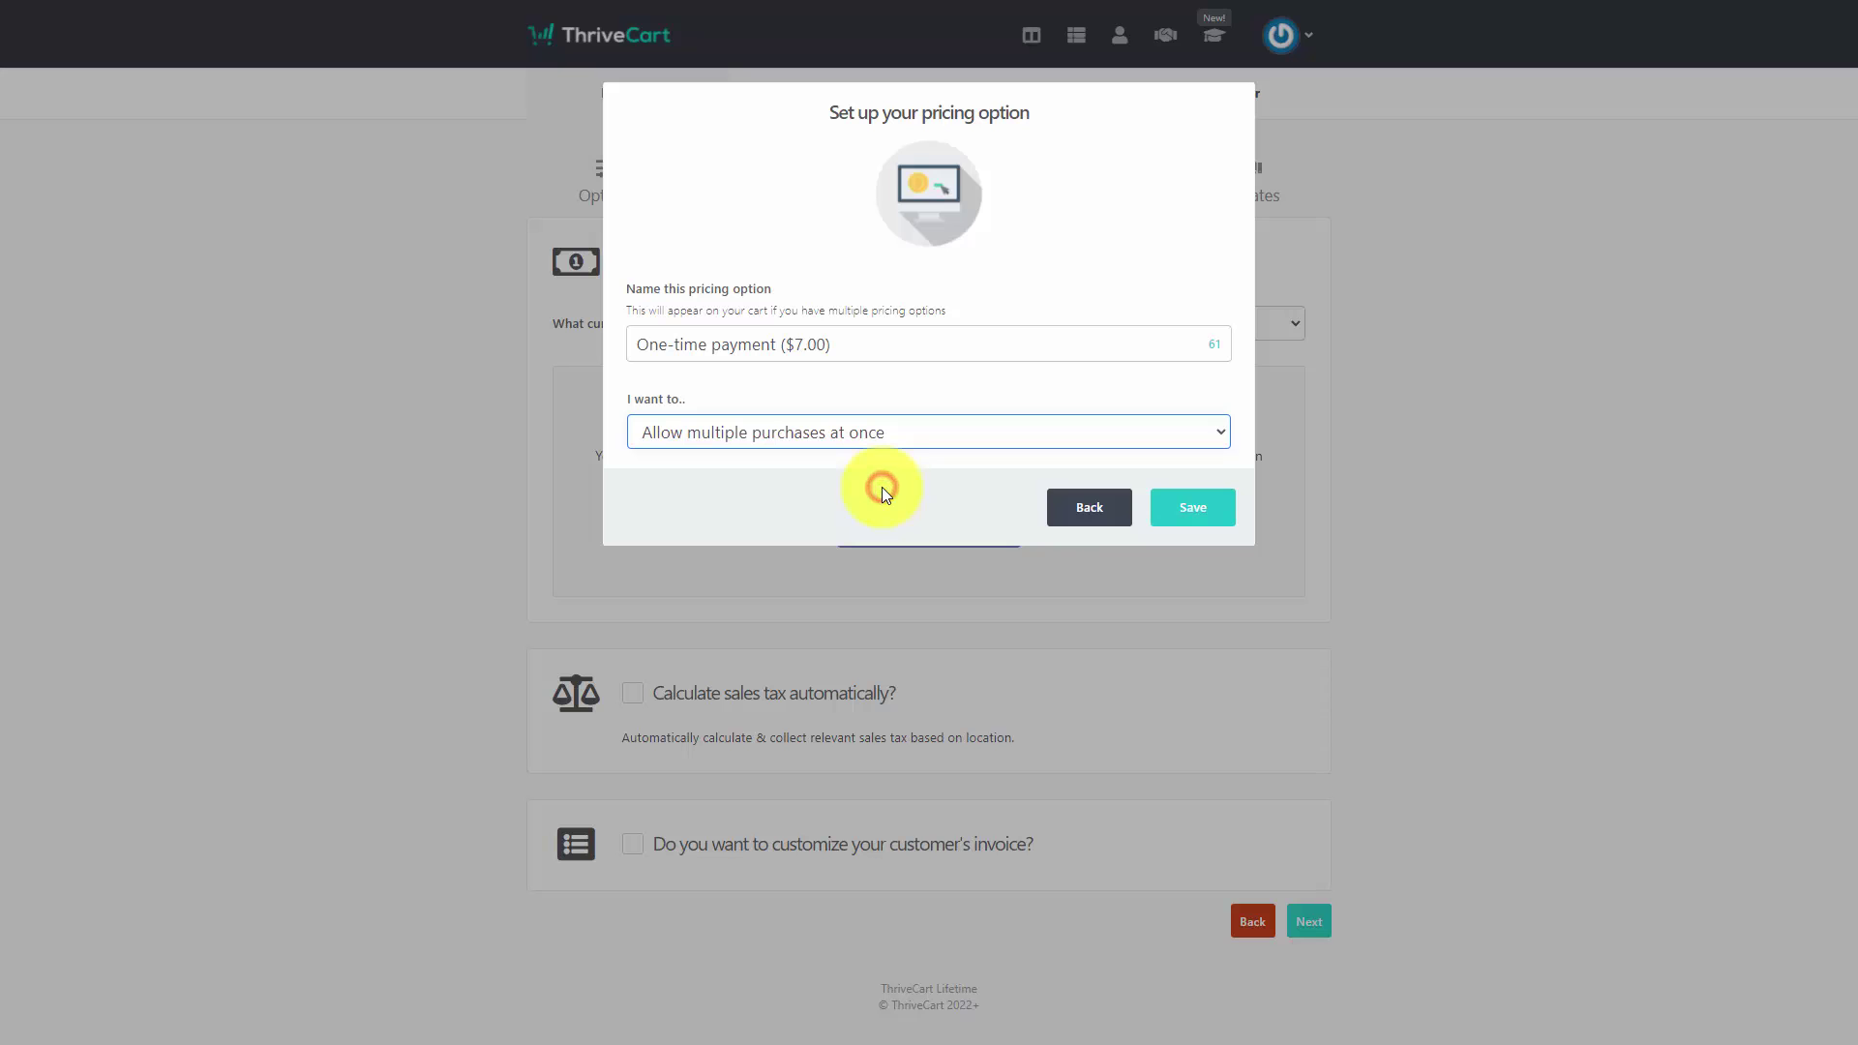
{"action": "left_click", "coordinate": [1173, 523]}
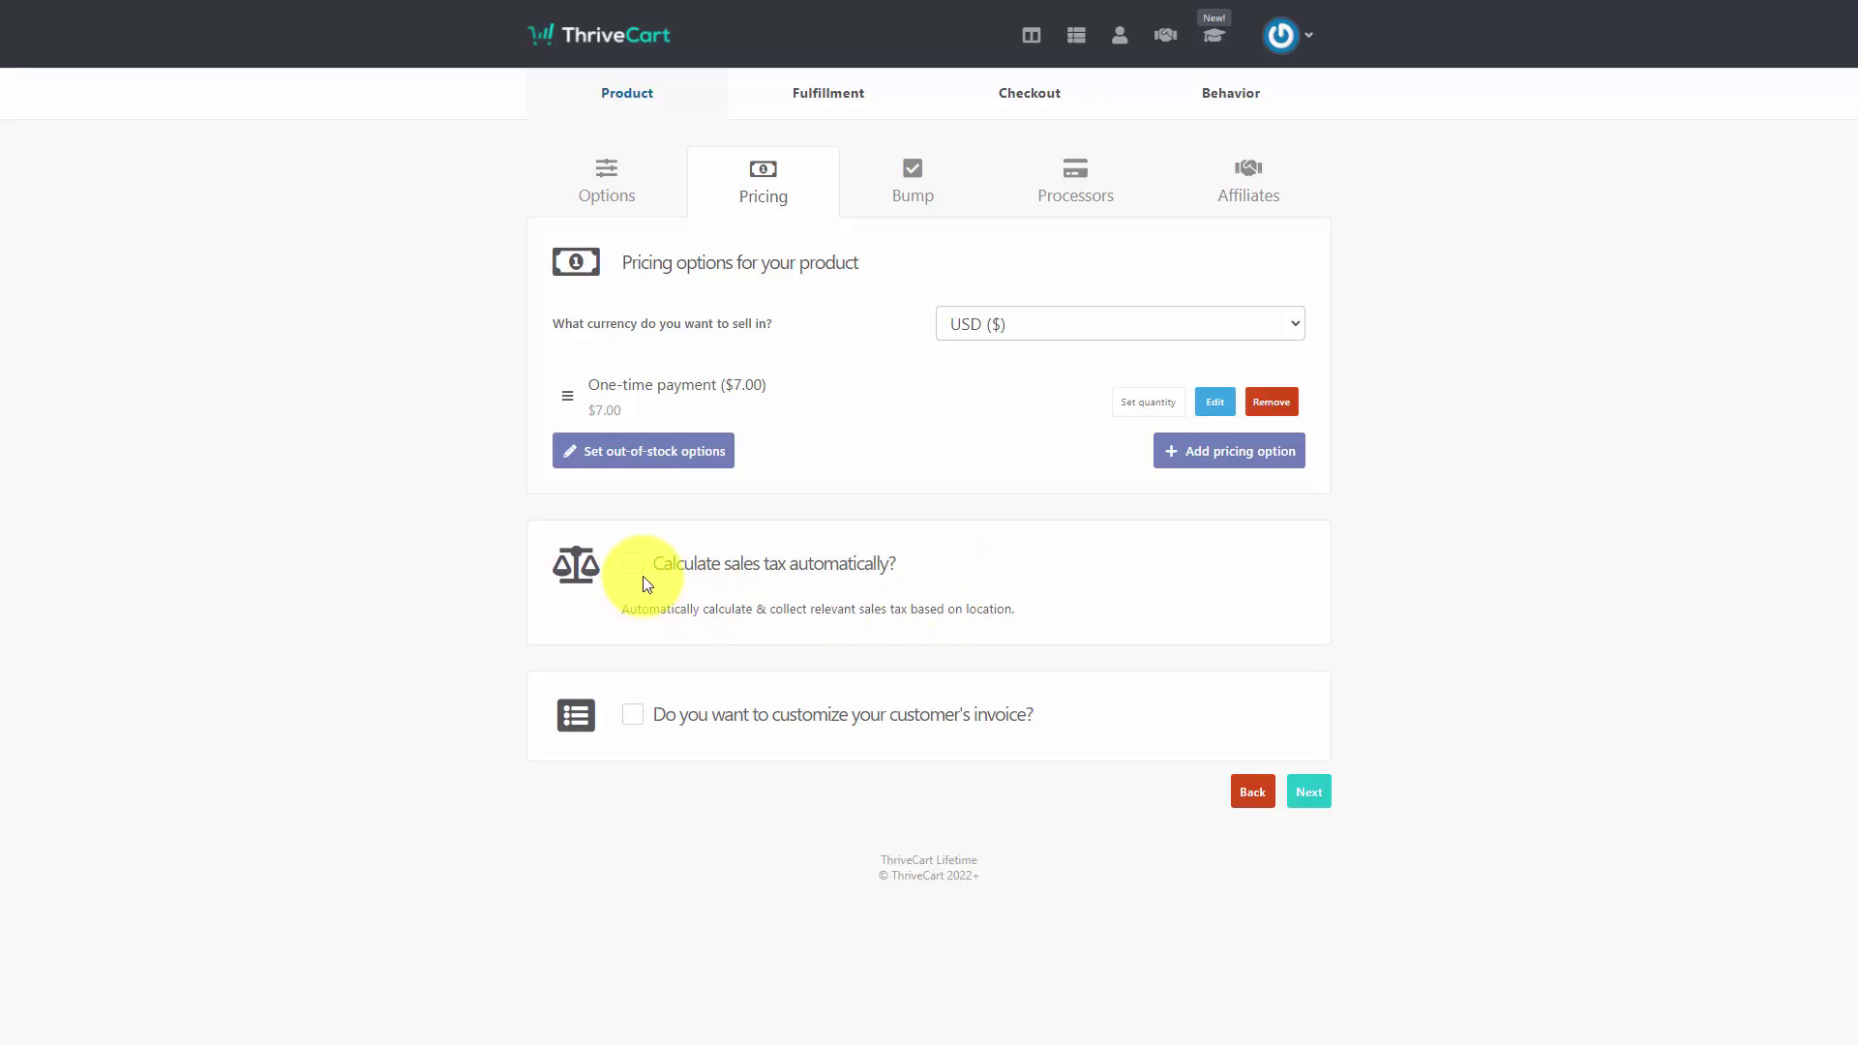
- Enable automatic sales tax calculation for the product under the Software category
{"action": "left_click", "coordinate": [635, 569]}
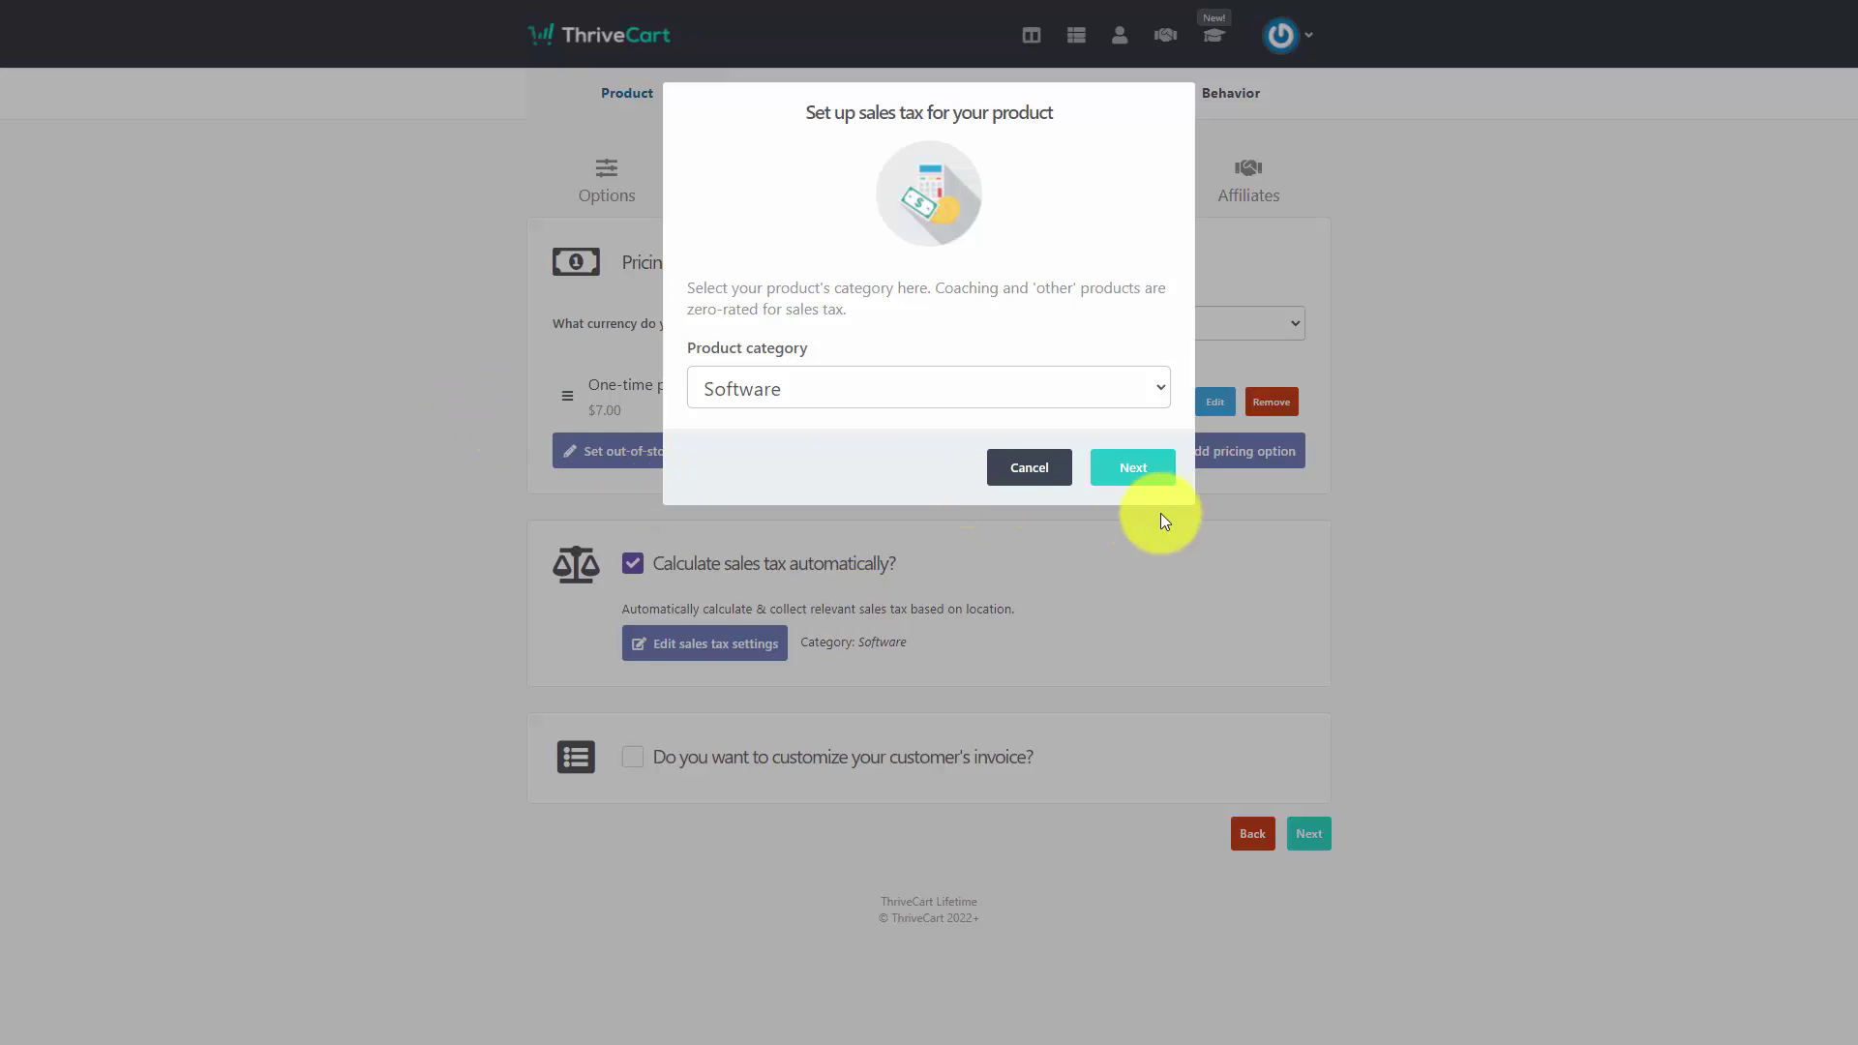
{"action": "left_click", "coordinate": [1134, 468]}
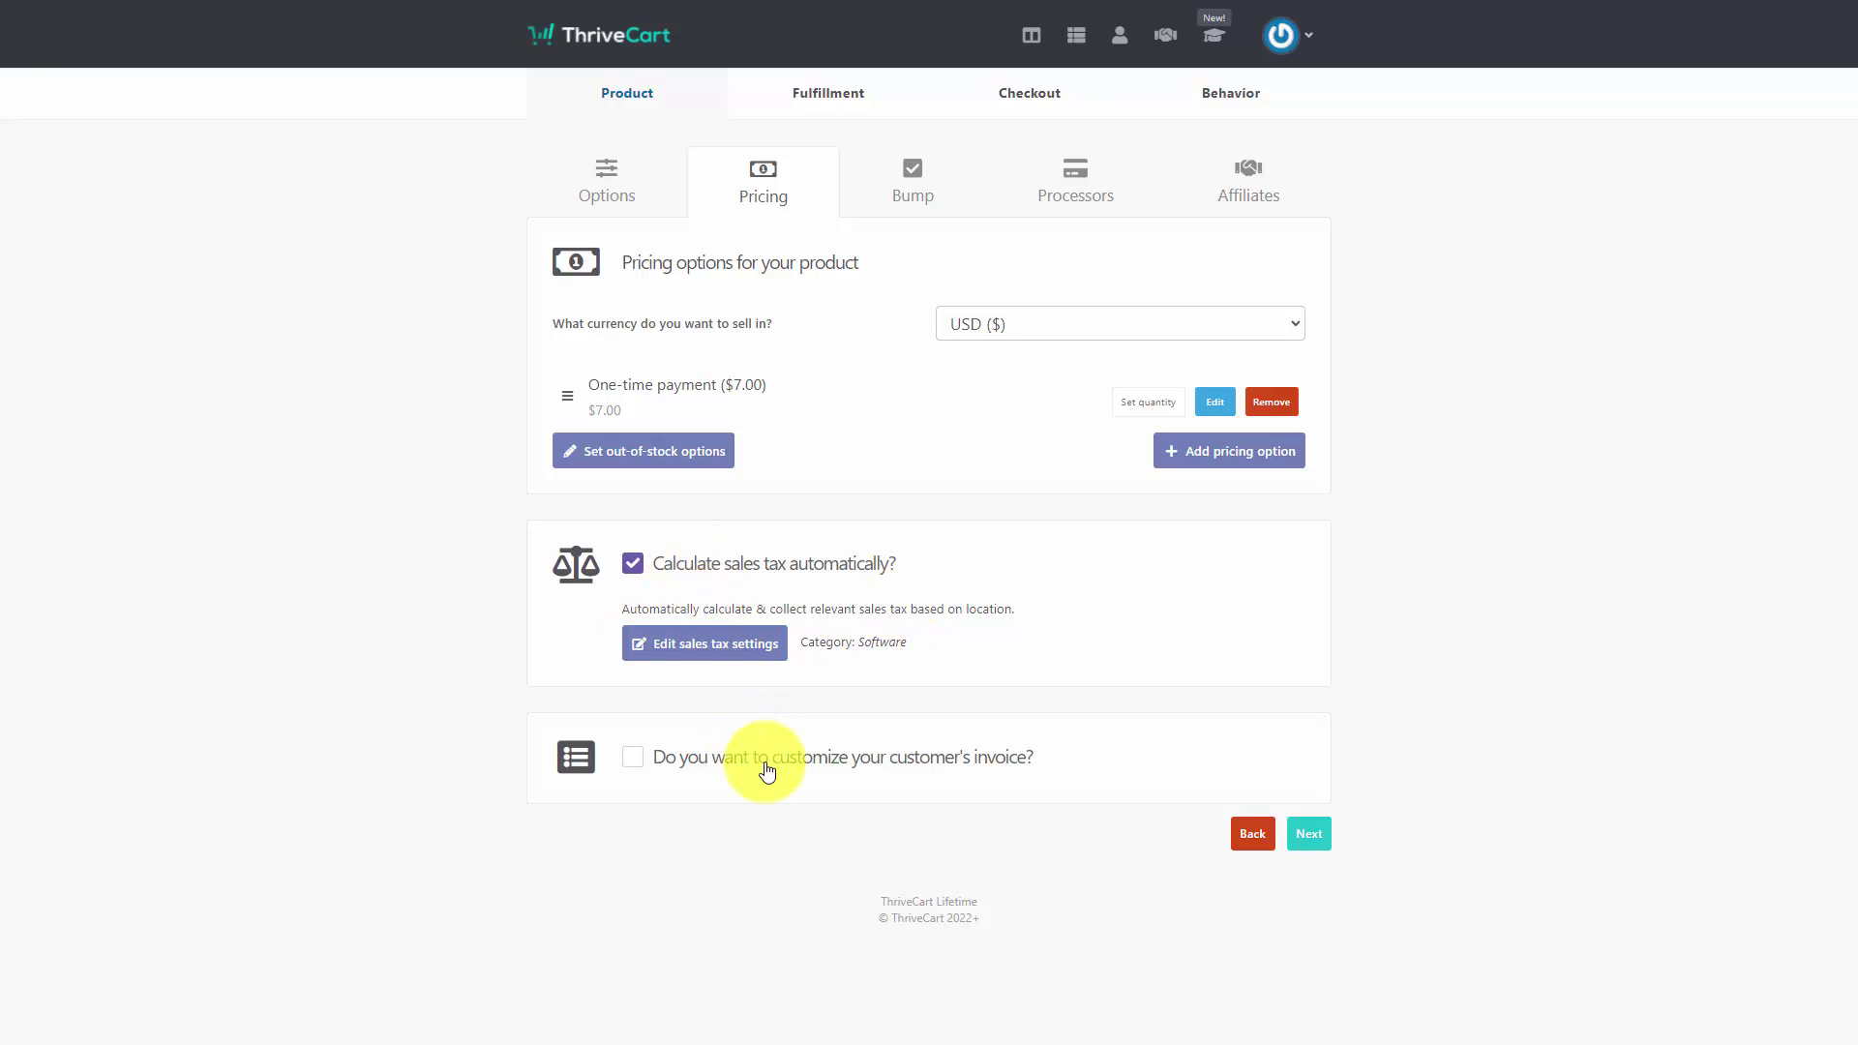
- Enable invoice customization with the full invoice layout and the introductory text "Get More Video Tutorials"
{"action": "left_click", "coordinate": [632, 757]}
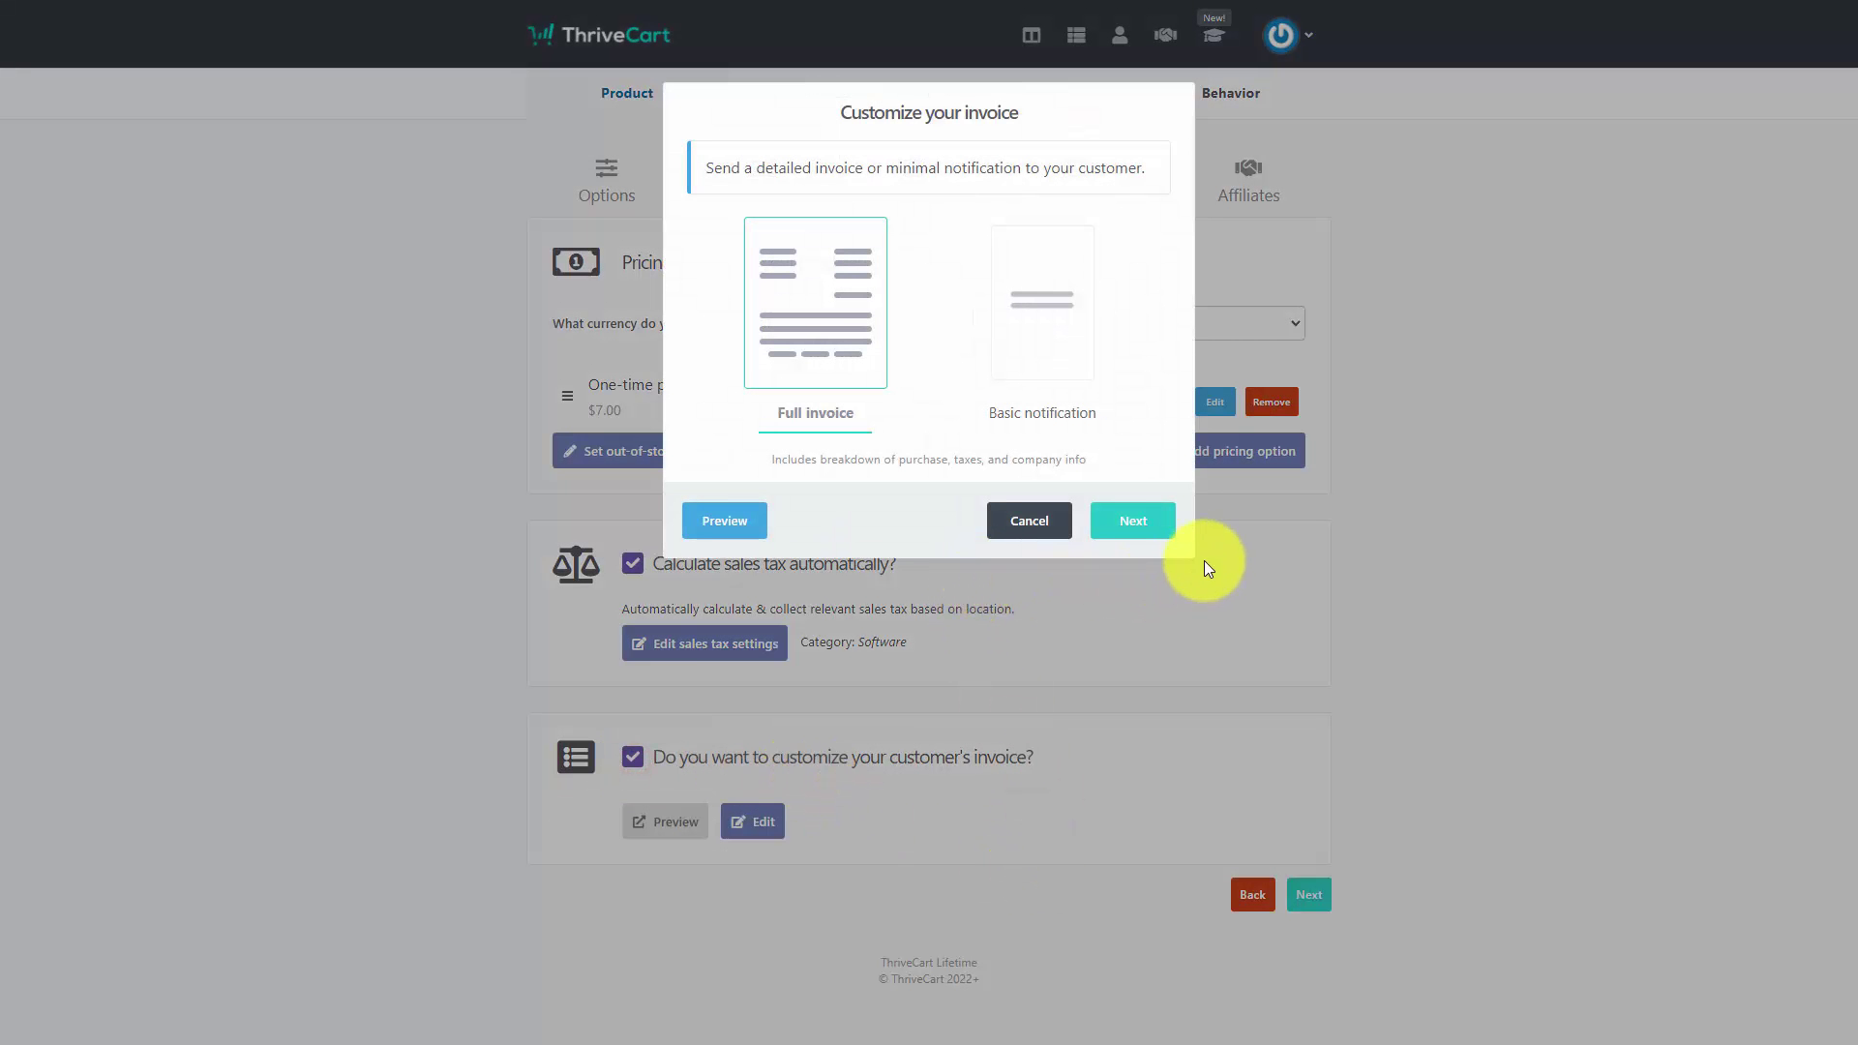
{"action": "left_click", "coordinate": [1141, 521]}
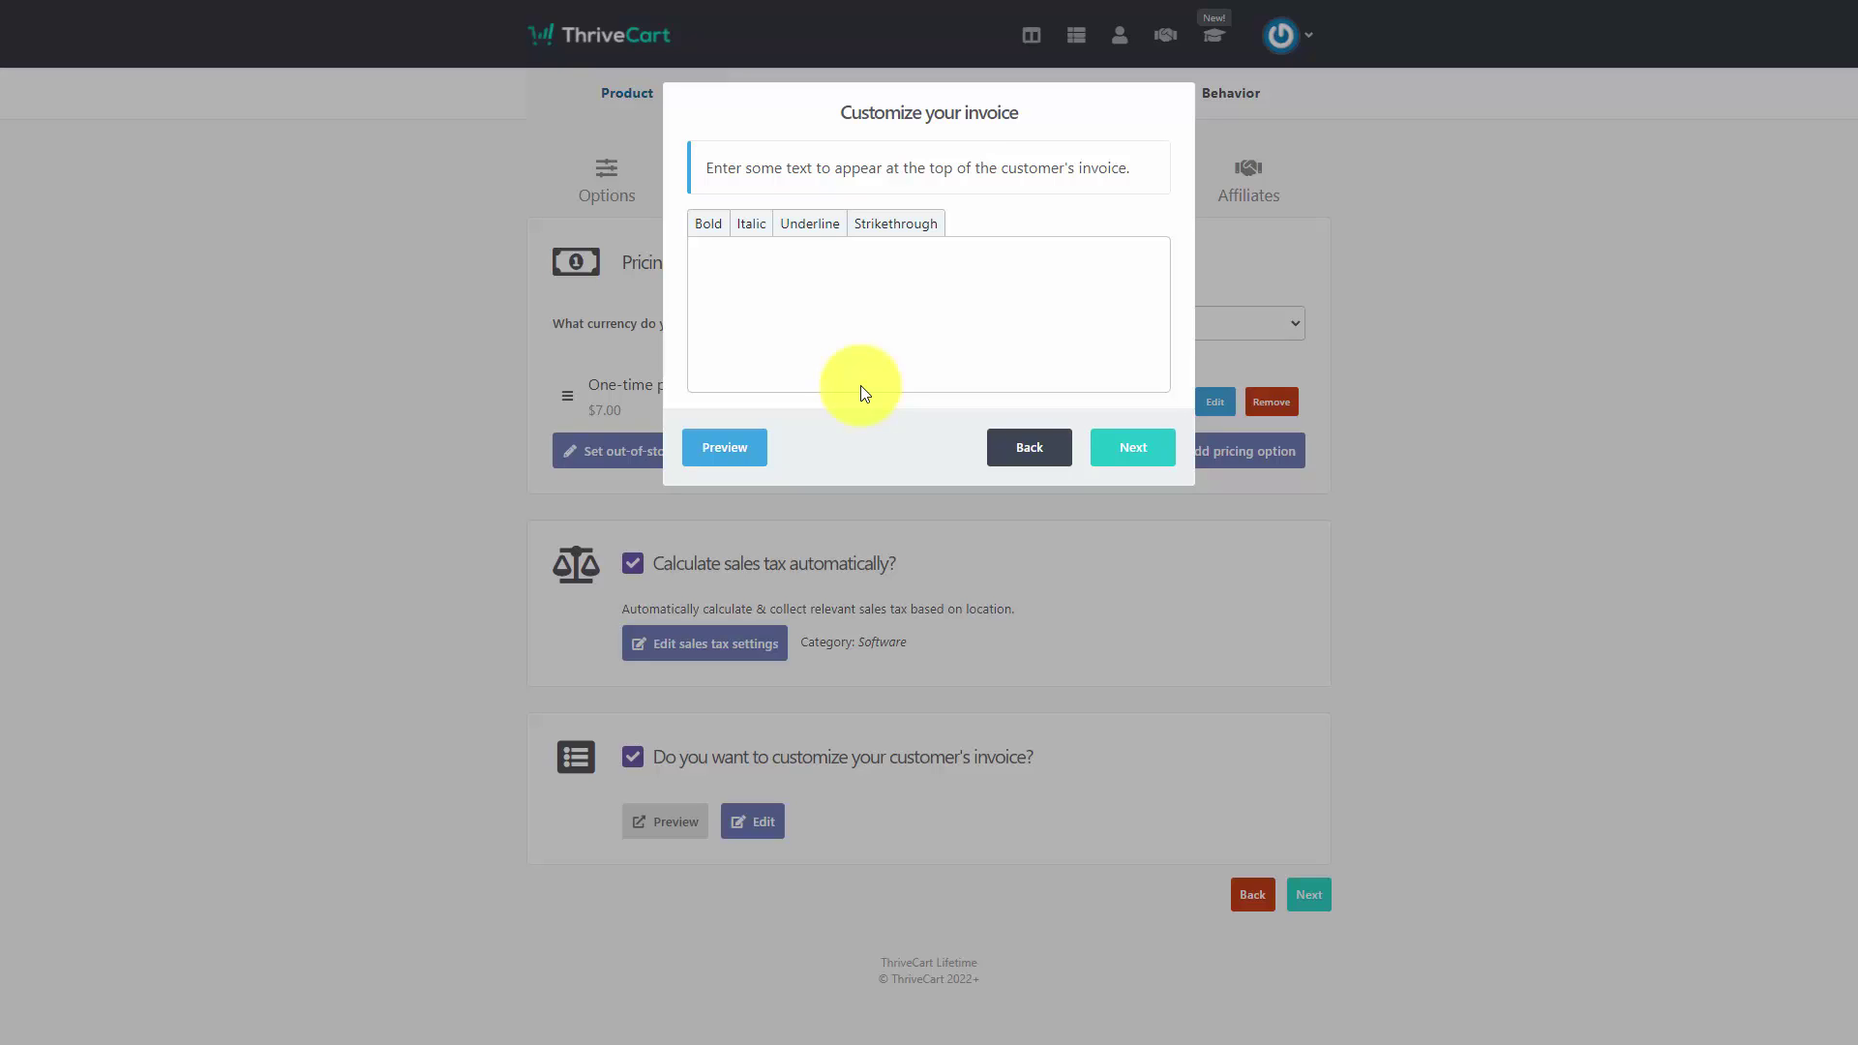
{"action": "type", "text": "Get More Video Tutorials"}
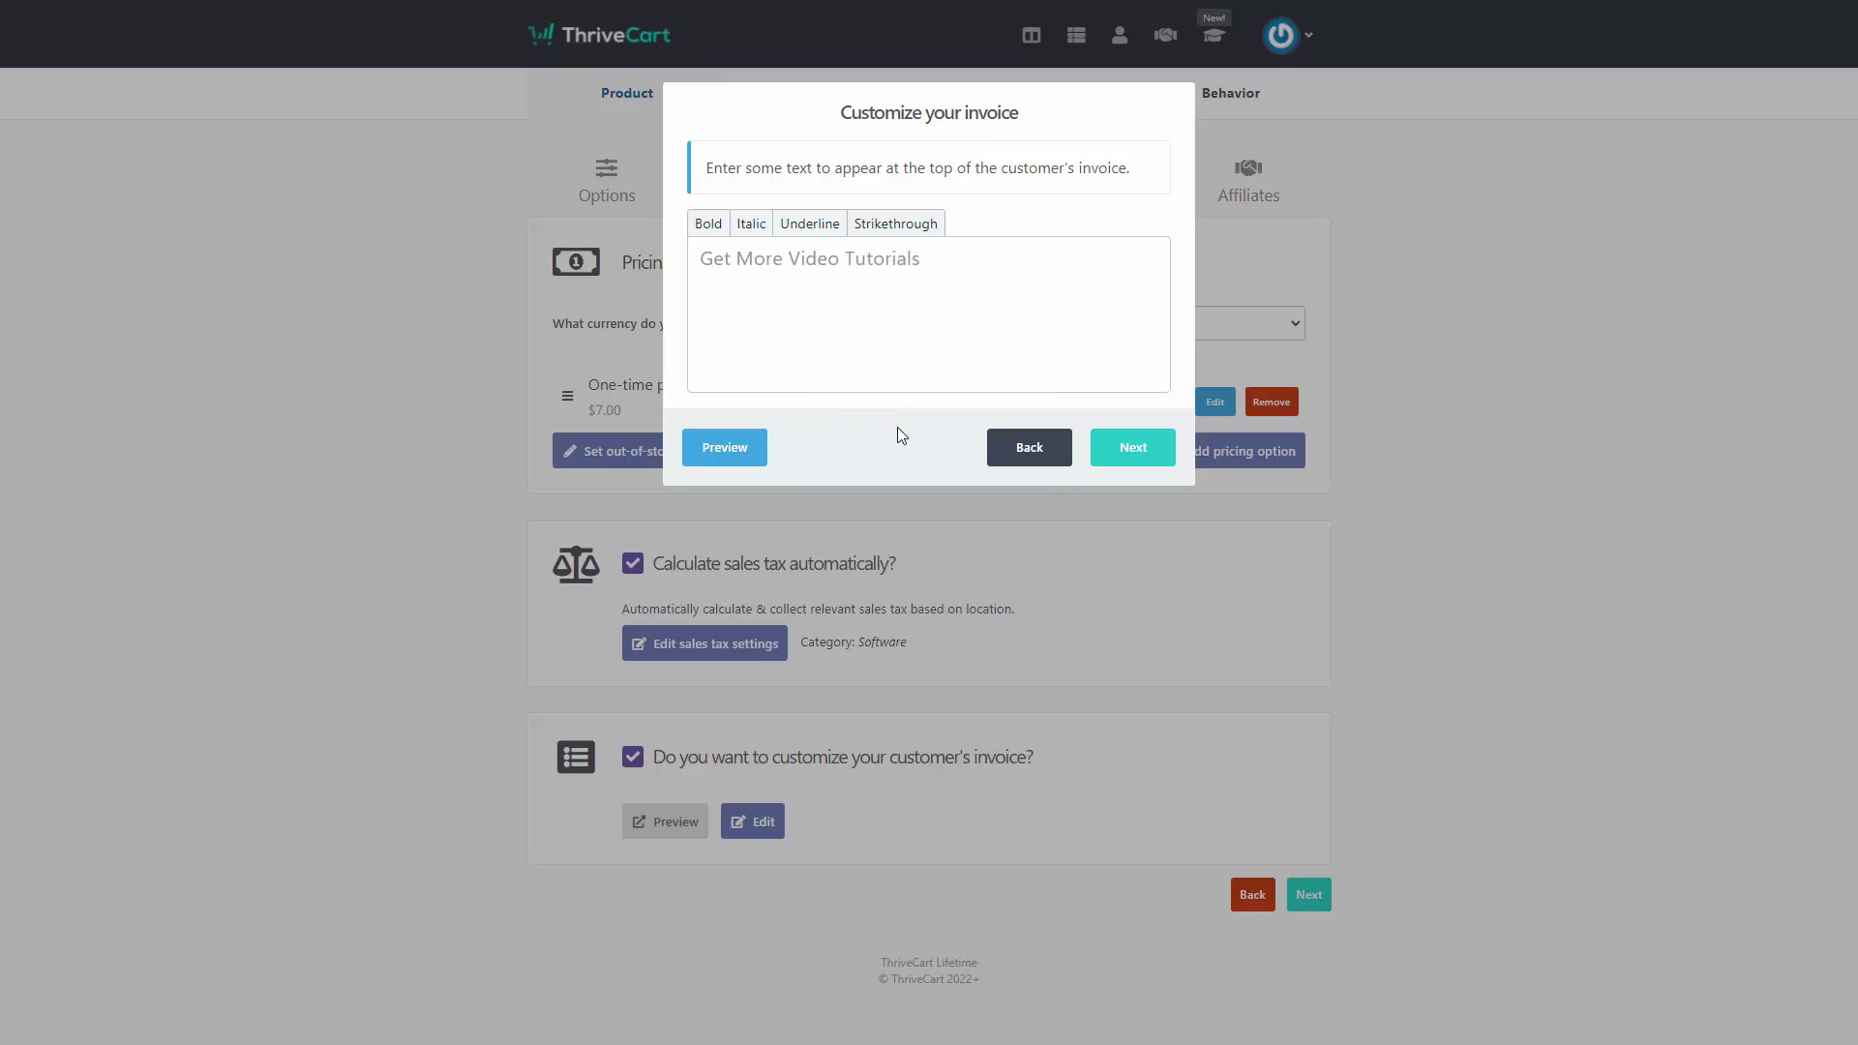
{"action": "left_click", "coordinate": [1134, 450]}
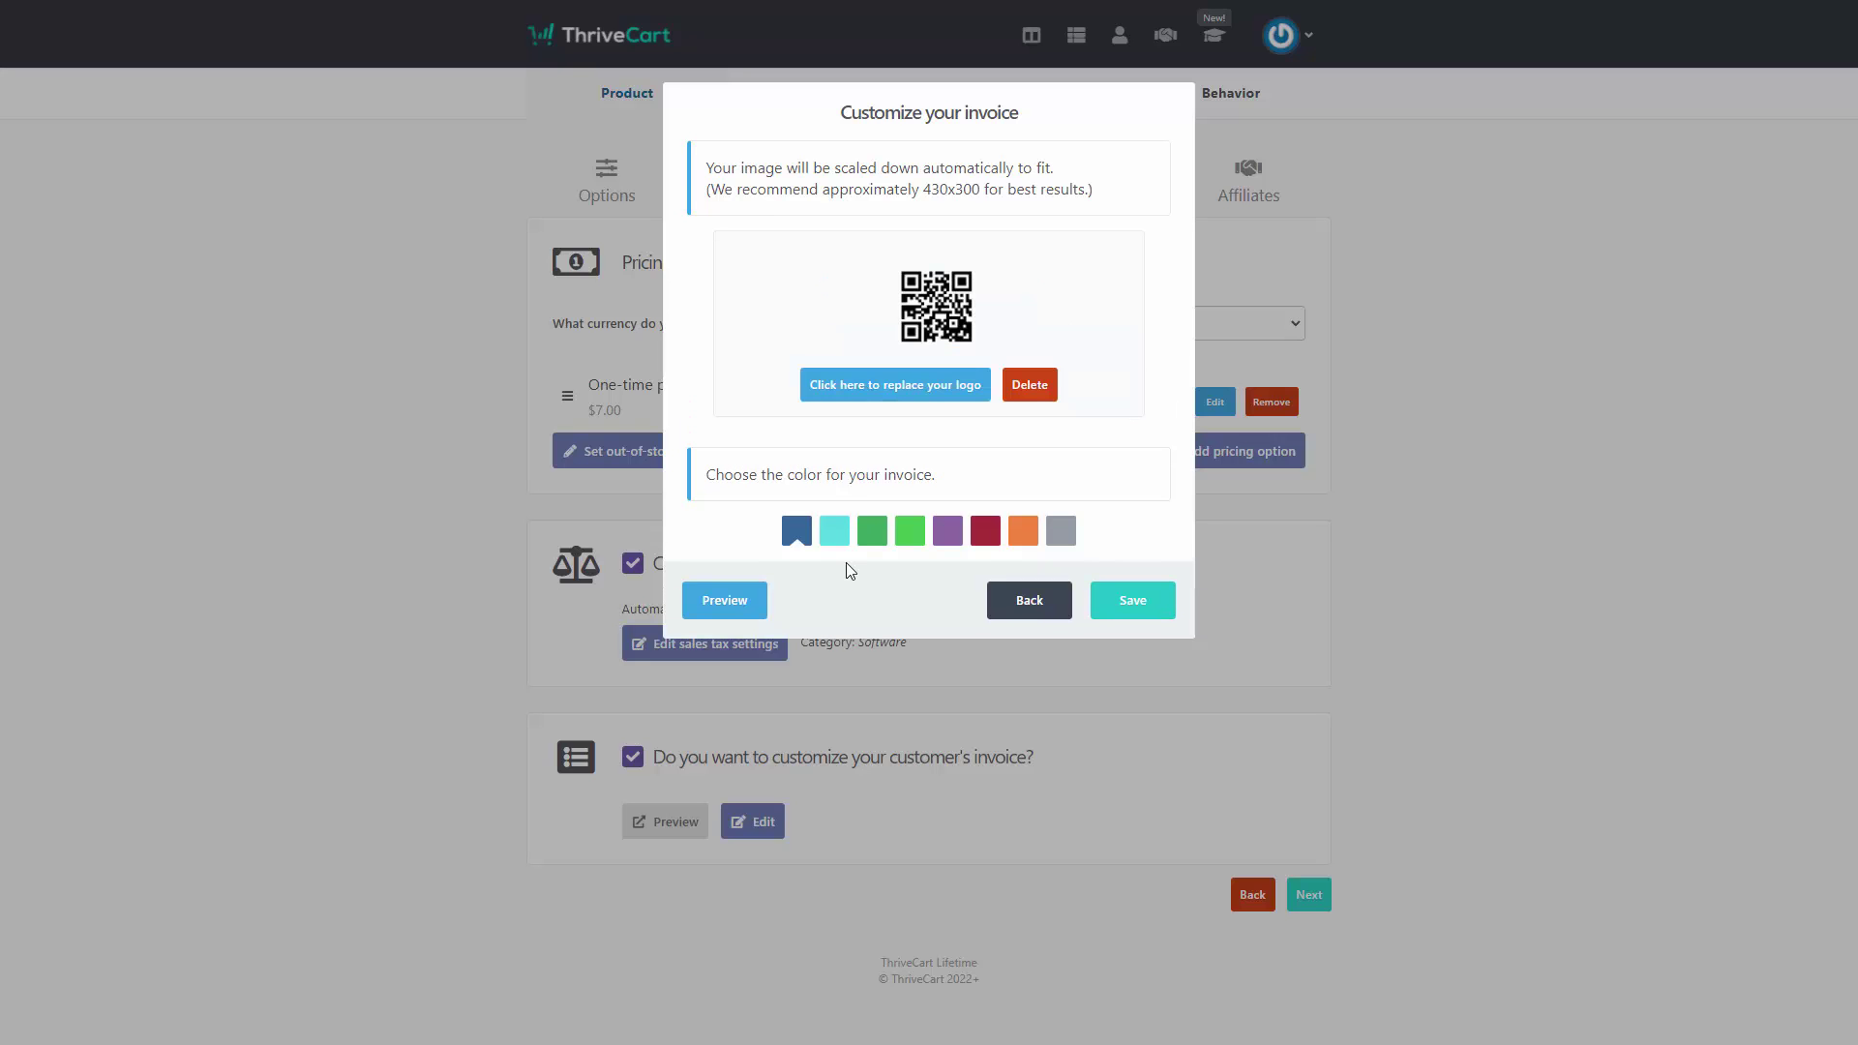
- Preview the customized invoice, close the preview, and save the invoice settings
{"action": "left_click", "coordinate": [717, 612]}
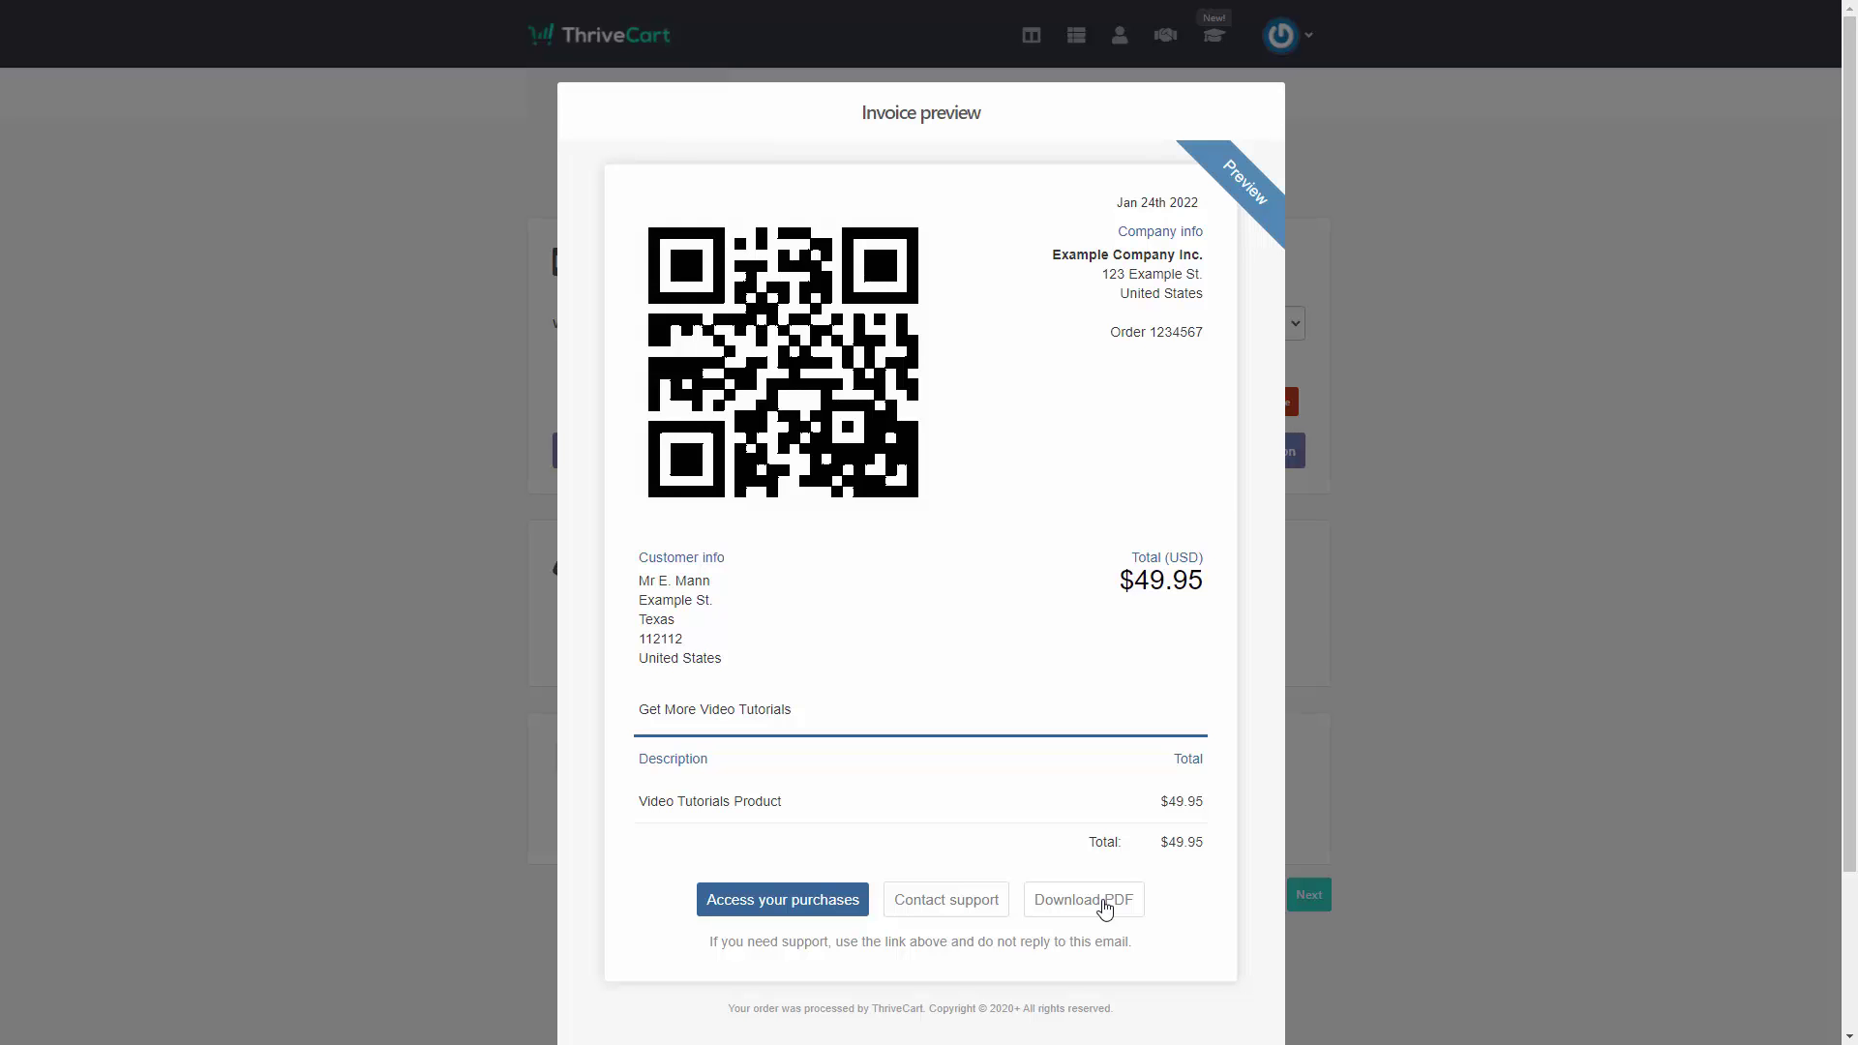
{"action": "key", "text": "Escape"}
{"action": "left_click", "coordinate": [1135, 610]}
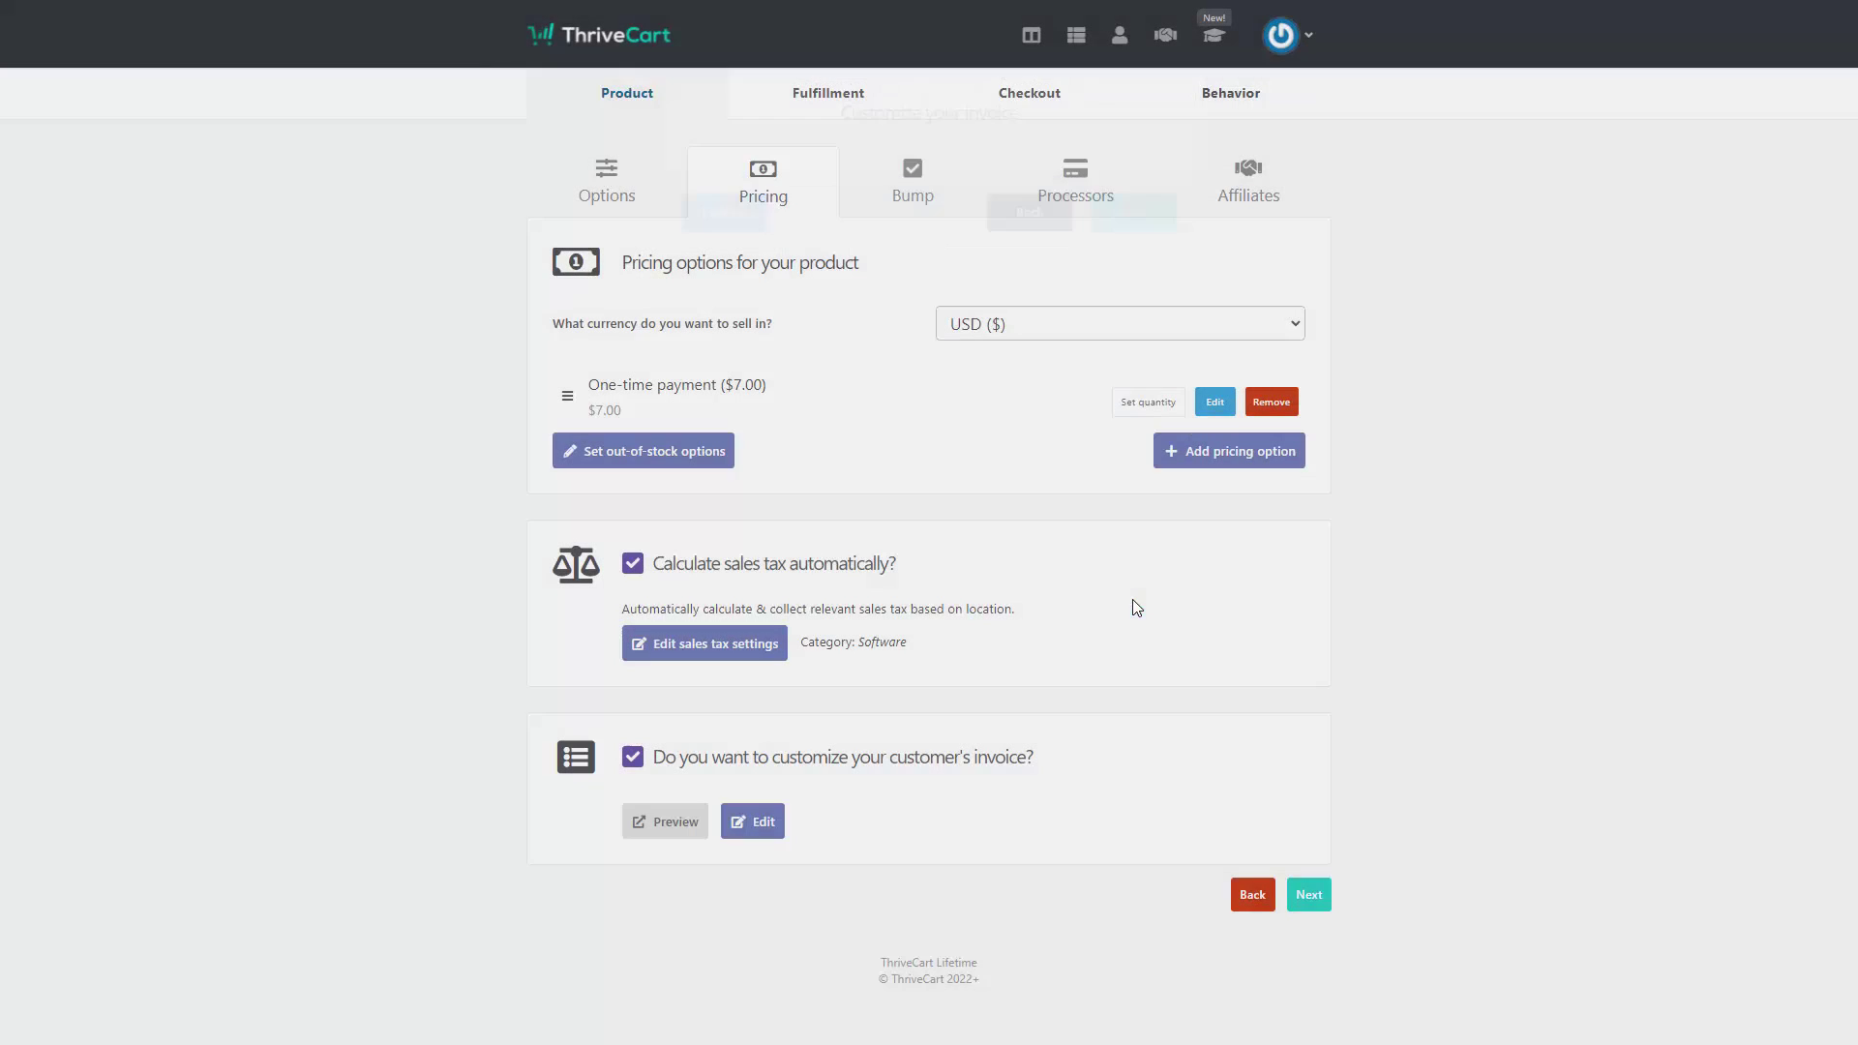